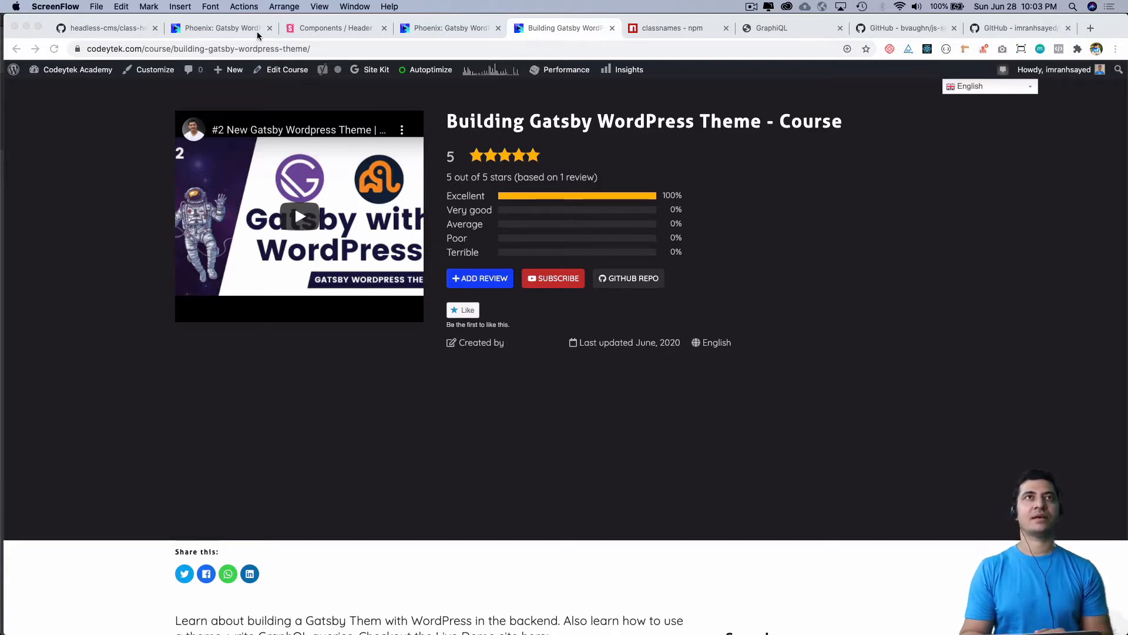
Step: View the Phoenix theme demo footer, then return to the Codeytek course lessons page
{"action": "left_click", "coordinate": [220, 27]}
{"action": "scroll", "coordinate": [680, 230], "scroll_direction": "down", "scroll_amount": 5}
{"action": "scroll", "coordinate": [680, 230], "scroll_direction": "down", "scroll_amount": 8}
{"action": "scroll", "coordinate": [680, 230], "scroll_direction": "down", "scroll_amount": 3}
{"action": "scroll", "coordinate": [680, 229], "scroll_direction": "down", "scroll_amount": 5}
{"action": "scroll", "coordinate": [680, 234], "scroll_direction": "up", "scroll_amount": 1}
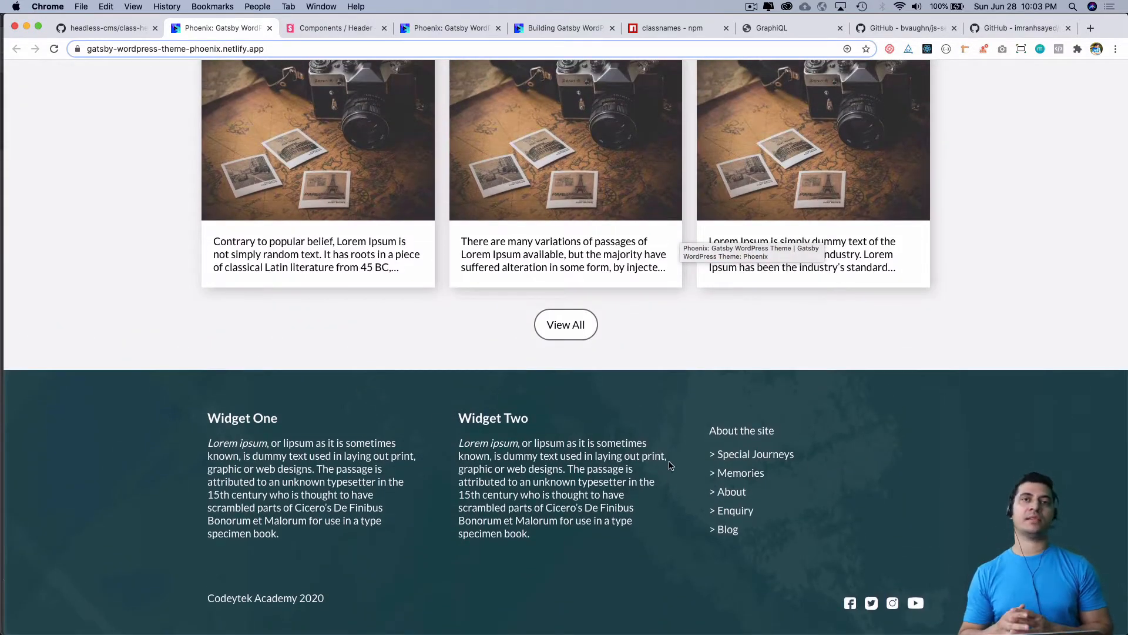
{"action": "left_click", "coordinate": [565, 27]}
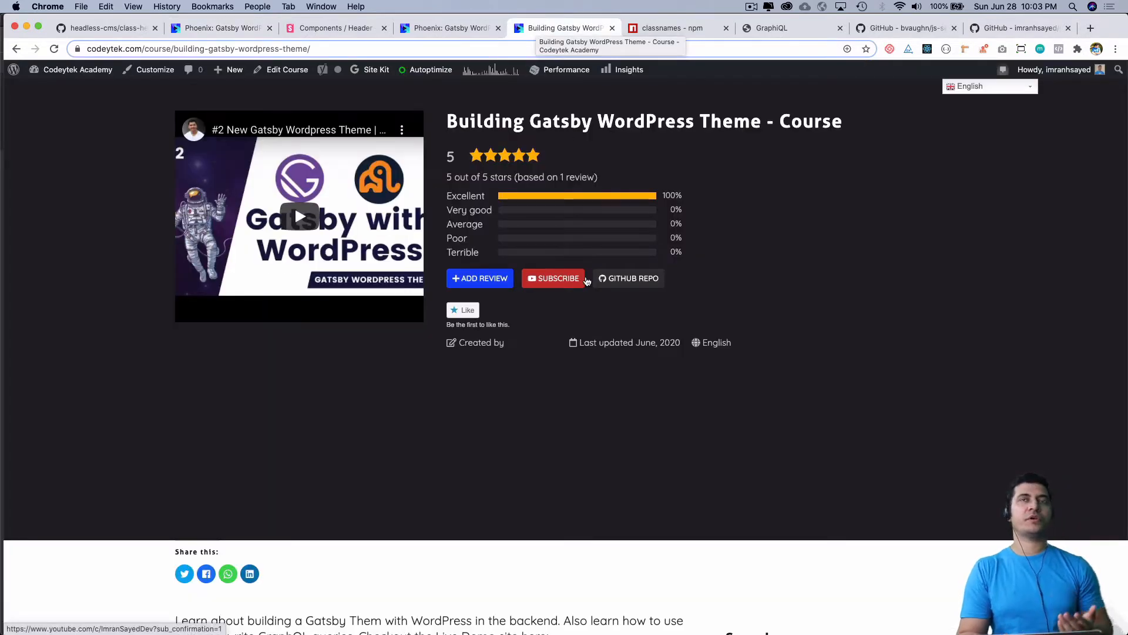
{"action": "scroll", "coordinate": [587, 279], "scroll_direction": "up", "scroll_amount": 1}
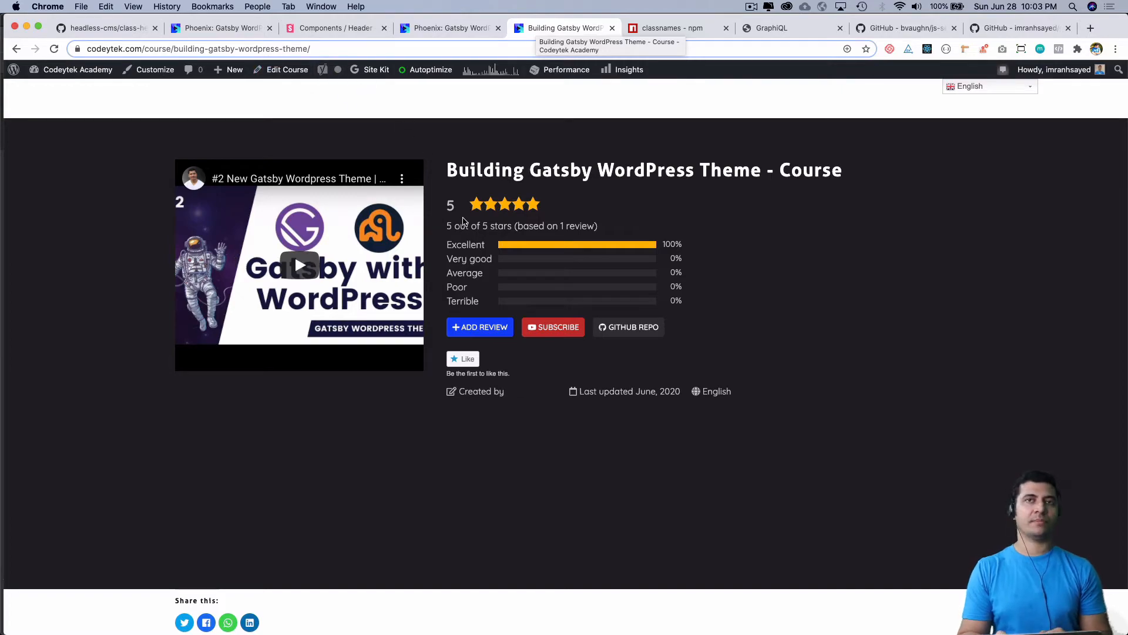
{"action": "scroll", "coordinate": [462, 221], "scroll_direction": "down", "scroll_amount": 5}
{"action": "scroll", "coordinate": [463, 221], "scroll_direction": "down", "scroll_amount": 5}
{"action": "scroll", "coordinate": [462, 220], "scroll_direction": "down", "scroll_amount": 4}
{"action": "scroll", "coordinate": [463, 221], "scroll_direction": "down", "scroll_amount": 3}
{"action": "scroll", "coordinate": [463, 220], "scroll_direction": "down", "scroll_amount": 3}
{"action": "scroll", "coordinate": [463, 221], "scroll_direction": "down", "scroll_amount": 2}
{"action": "scroll", "coordinate": [462, 220], "scroll_direction": "down", "scroll_amount": 3}
{"action": "scroll", "coordinate": [463, 221], "scroll_direction": "down", "scroll_amount": 2}
{"action": "scroll", "coordinate": [464, 217], "scroll_direction": "down", "scroll_amount": 3}
{"action": "scroll", "coordinate": [462, 217], "scroll_direction": "down", "scroll_amount": 1}
{"action": "scroll", "coordinate": [463, 217], "scroll_direction": "down", "scroll_amount": 3}
{"action": "scroll", "coordinate": [462, 217], "scroll_direction": "down", "scroll_amount": 2}
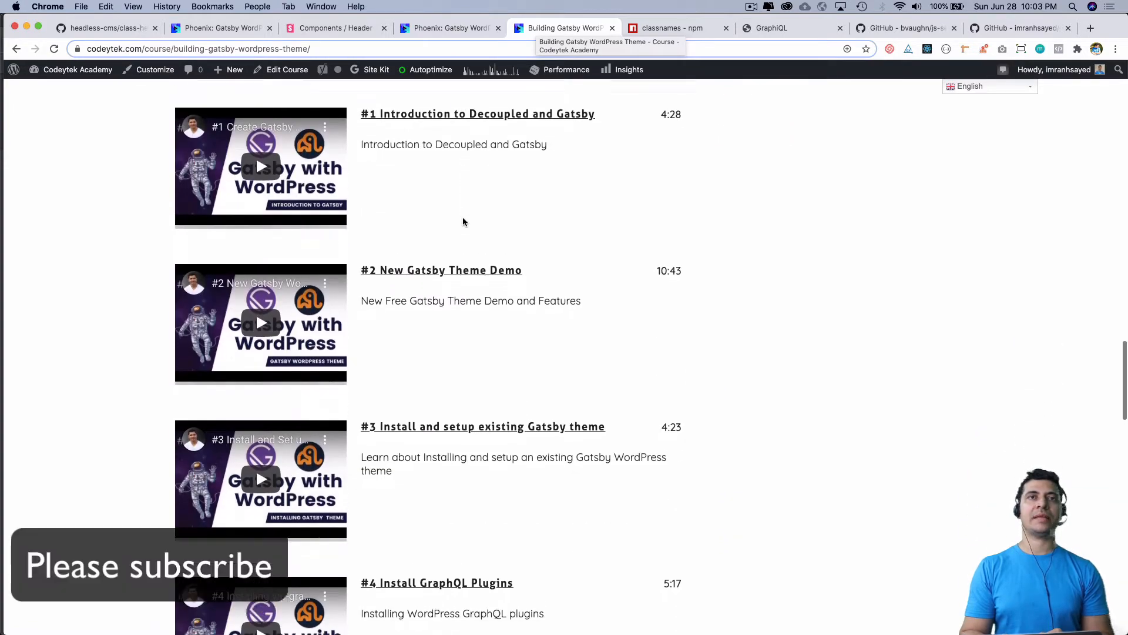
{"action": "scroll", "coordinate": [463, 217], "scroll_direction": "down", "scroll_amount": 4}
{"action": "scroll", "coordinate": [463, 218], "scroll_direction": "down", "scroll_amount": 1}
{"action": "scroll", "coordinate": [463, 217], "scroll_direction": "down", "scroll_amount": 5}
{"action": "scroll", "coordinate": [463, 217], "scroll_direction": "up", "scroll_amount": 8}
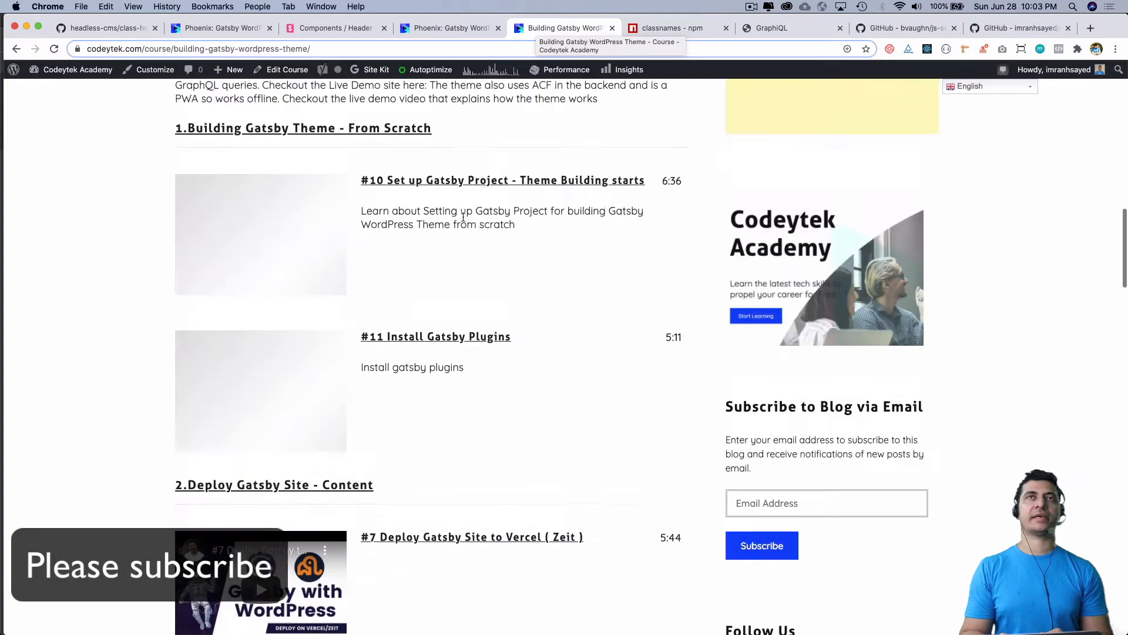
{"action": "scroll", "coordinate": [483, 181], "scroll_direction": "up", "scroll_amount": 1}
Step: Reach the gatsby-wordpress-themes repository and show its Octotree file tree sidebar
{"action": "left_click", "coordinate": [107, 27]}
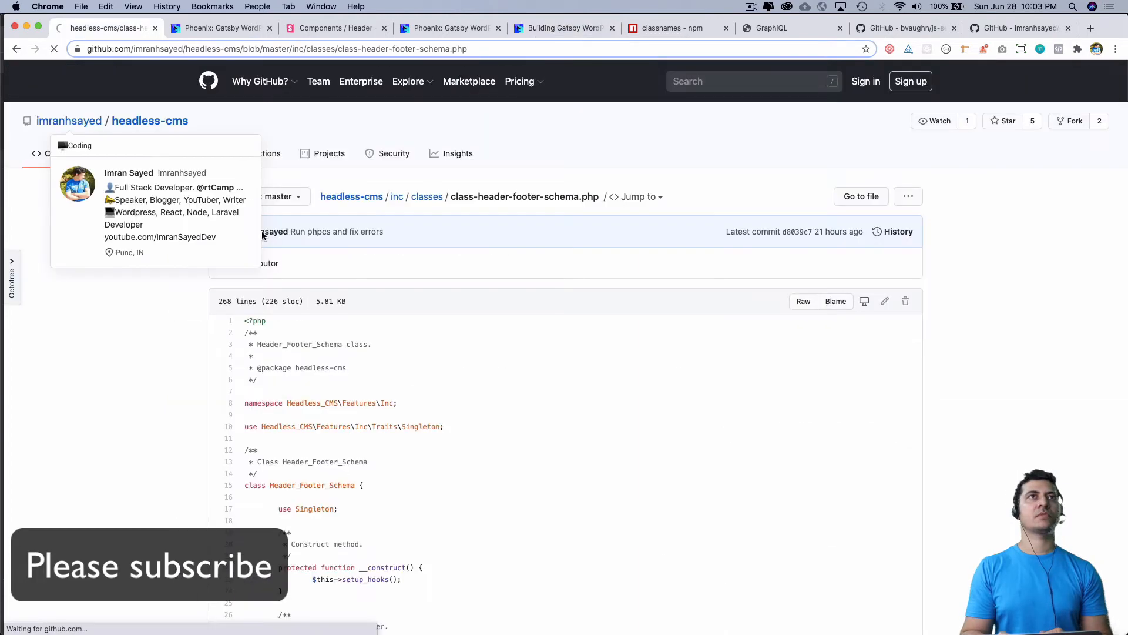
{"action": "left_click", "coordinate": [269, 231]}
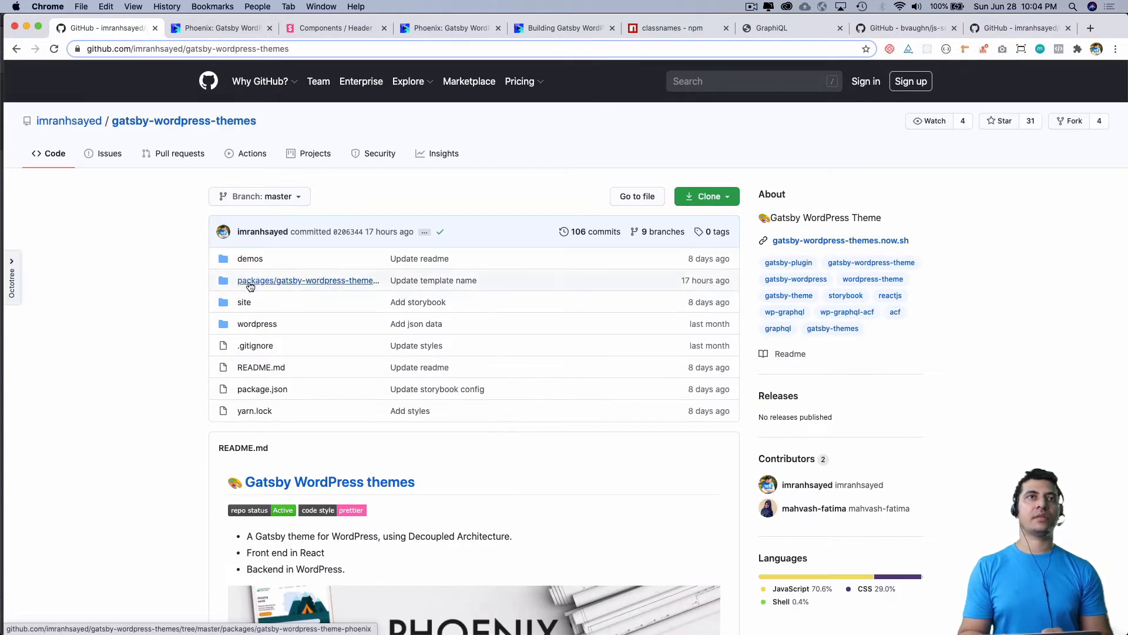
{"action": "left_click", "coordinate": [16, 272]}
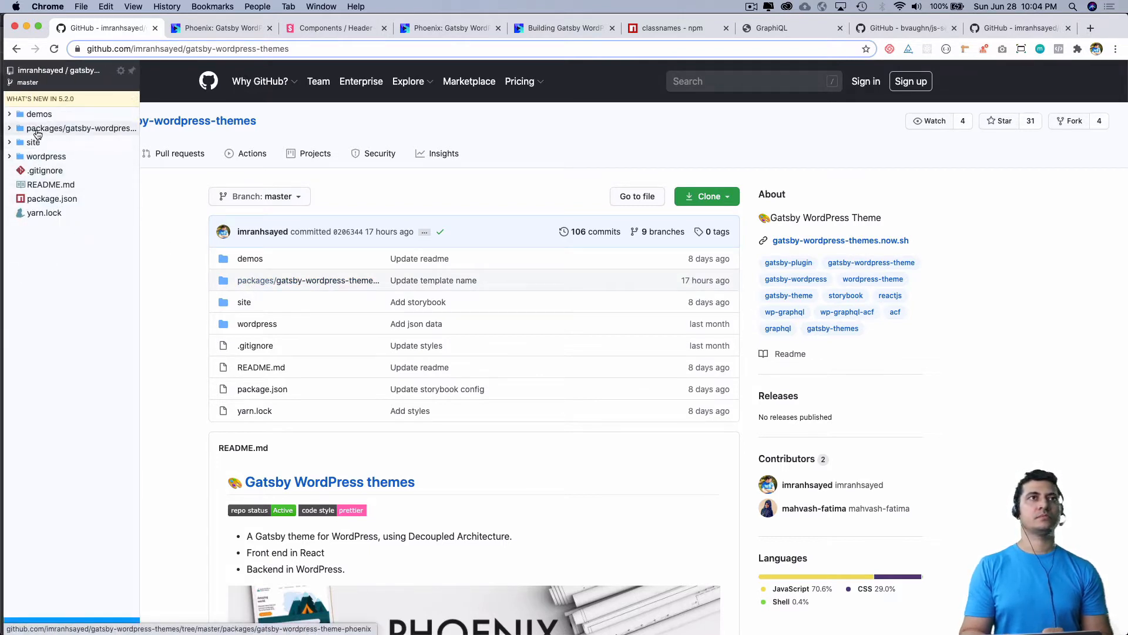
Step: Expand packages > src > components > footer to reveal the footer component files
{"action": "left_click", "coordinate": [53, 128]}
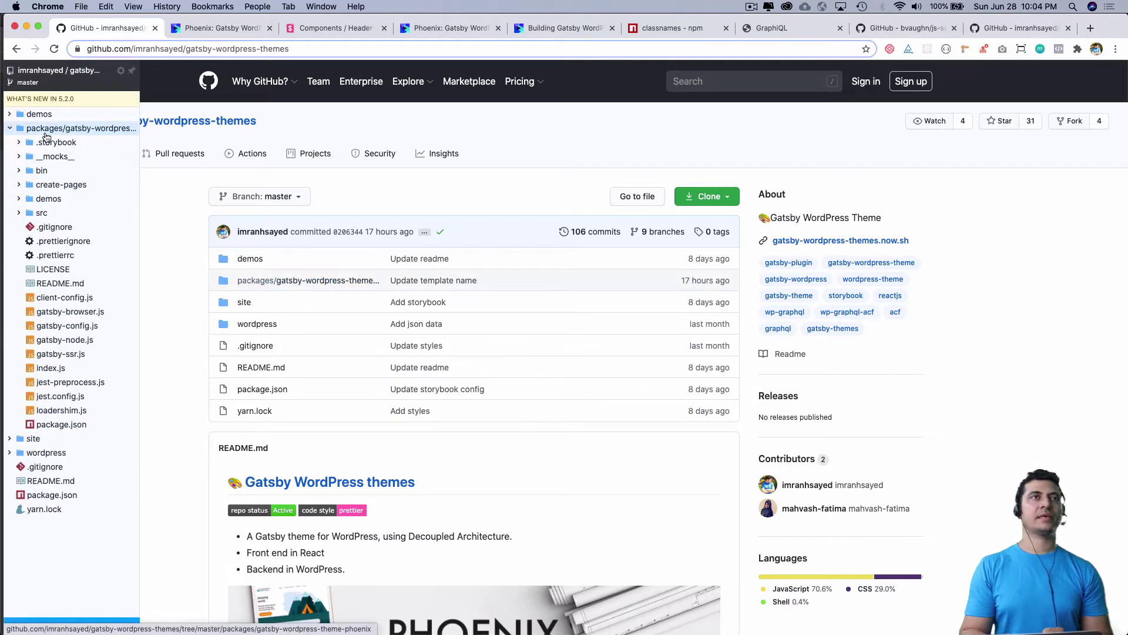
{"action": "left_click", "coordinate": [42, 212]}
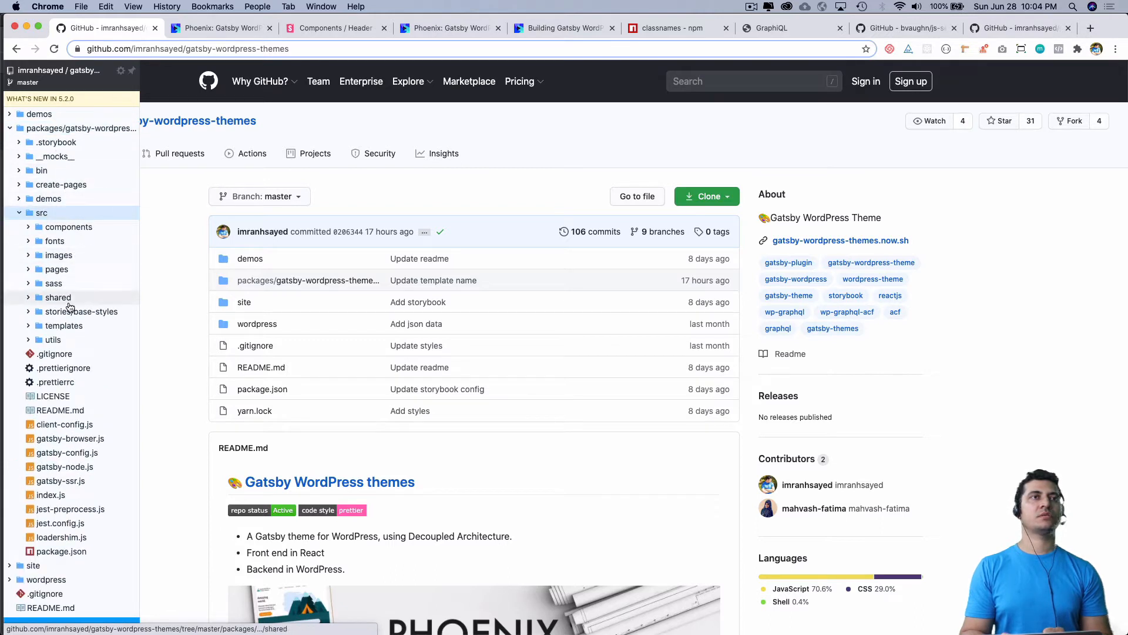
{"action": "left_click", "coordinate": [66, 228]}
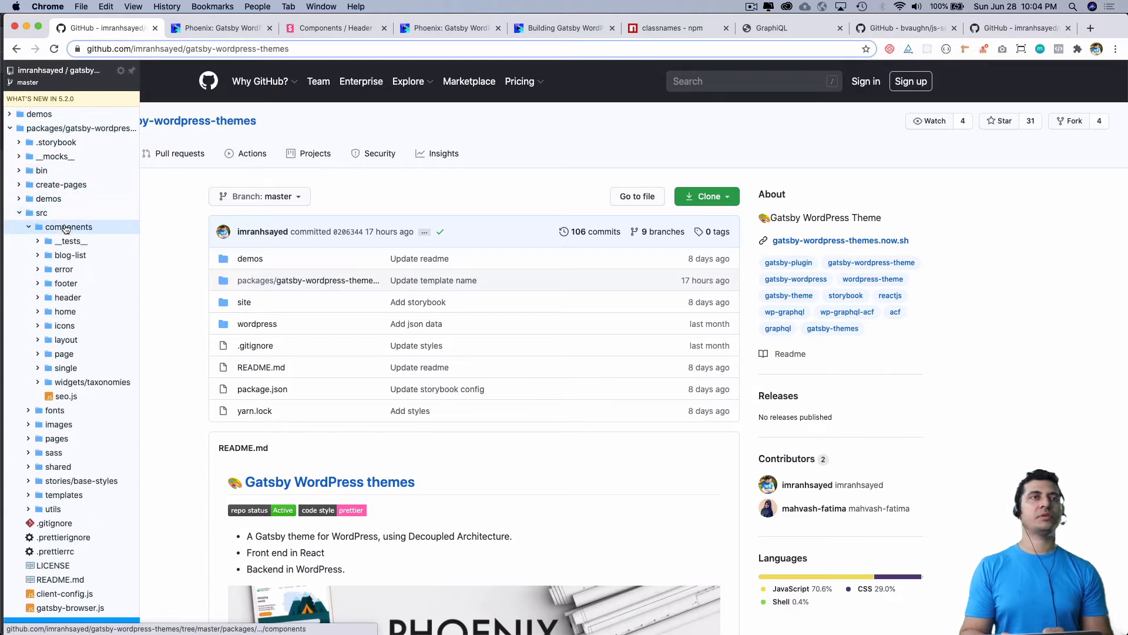
{"action": "left_click", "coordinate": [66, 284]}
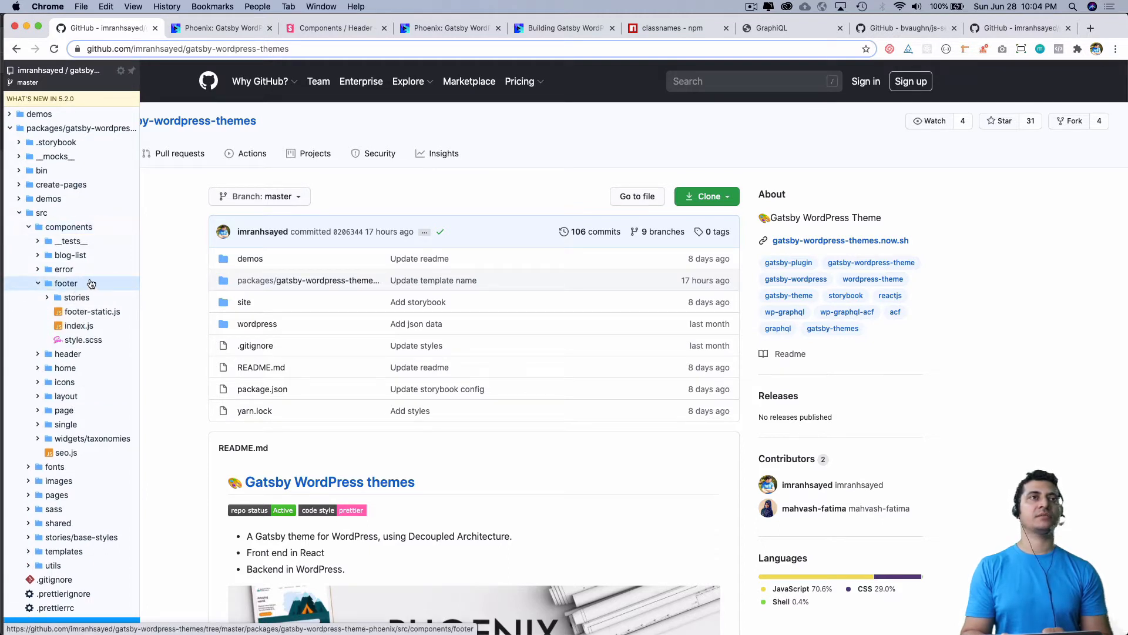
Step: Hide the GitHub file tree and bring the local project up in PhpStorm
{"action": "key", "text": "cmd+shift+s"}
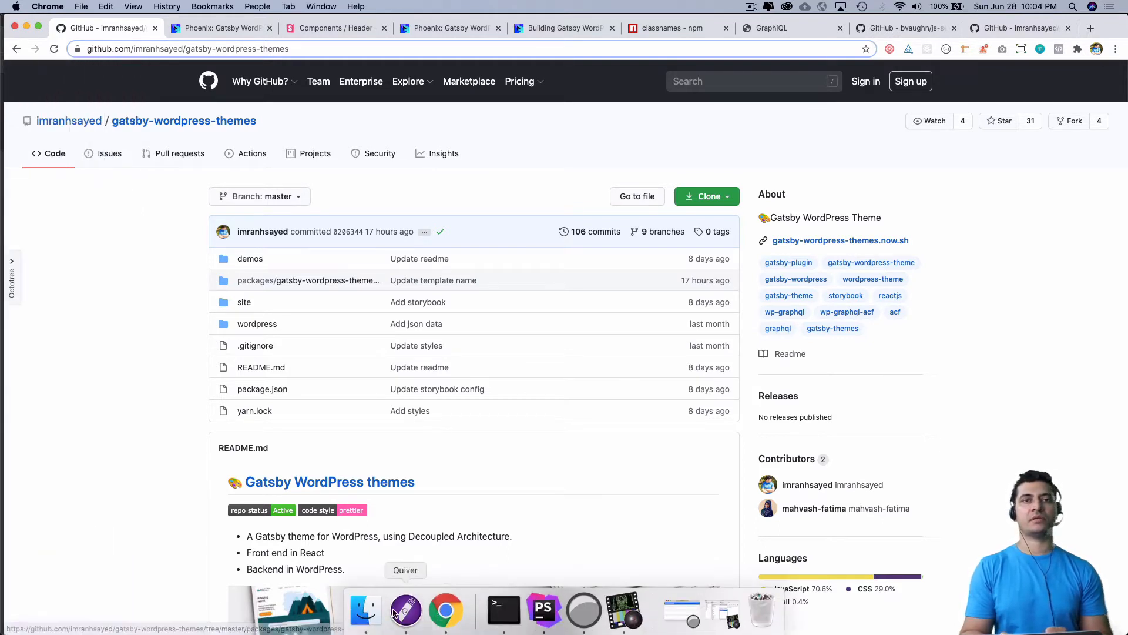
{"action": "left_click", "coordinate": [363, 609]}
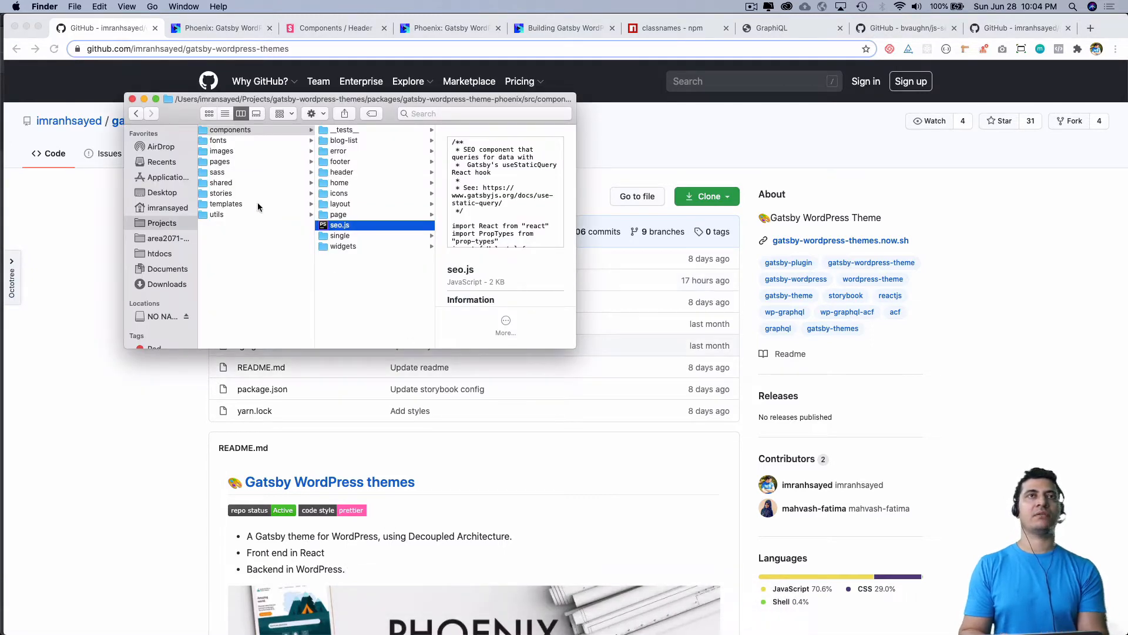
{"action": "left_click", "coordinate": [342, 161]}
{"action": "key", "text": "cmd+Tab"}
{"action": "scroll", "coordinate": [118, 274], "scroll_direction": "up", "scroll_amount": 3}
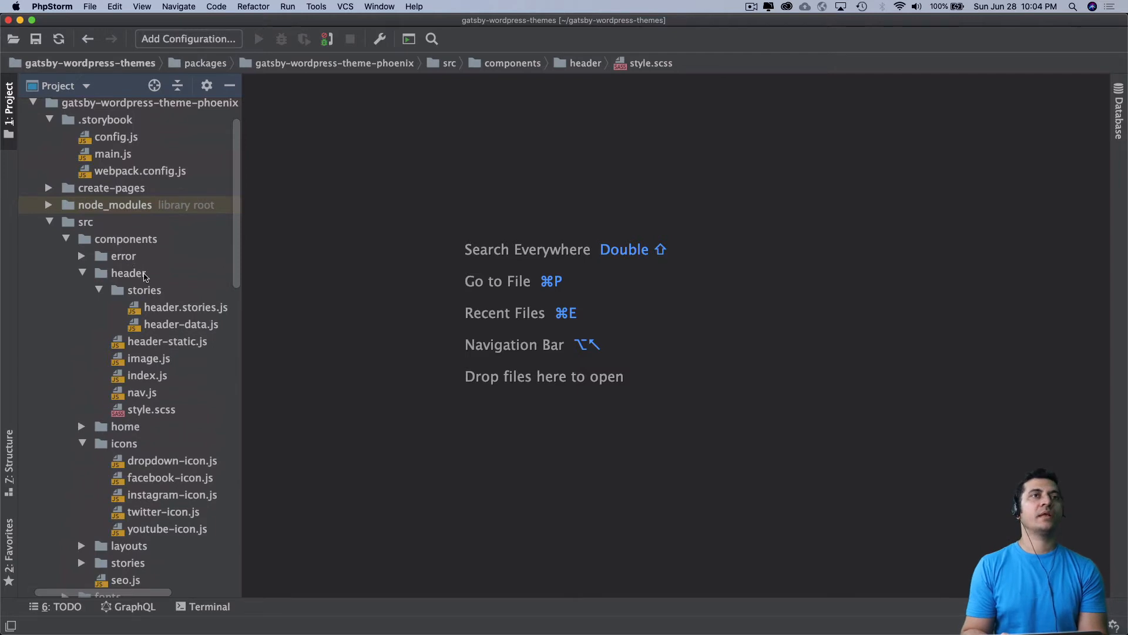
Step: Collapse header and icons folders, close footer-data.js and open footer/index.js full-width
{"action": "double_click", "coordinate": [129, 272]}
{"action": "double_click", "coordinate": [162, 306]}
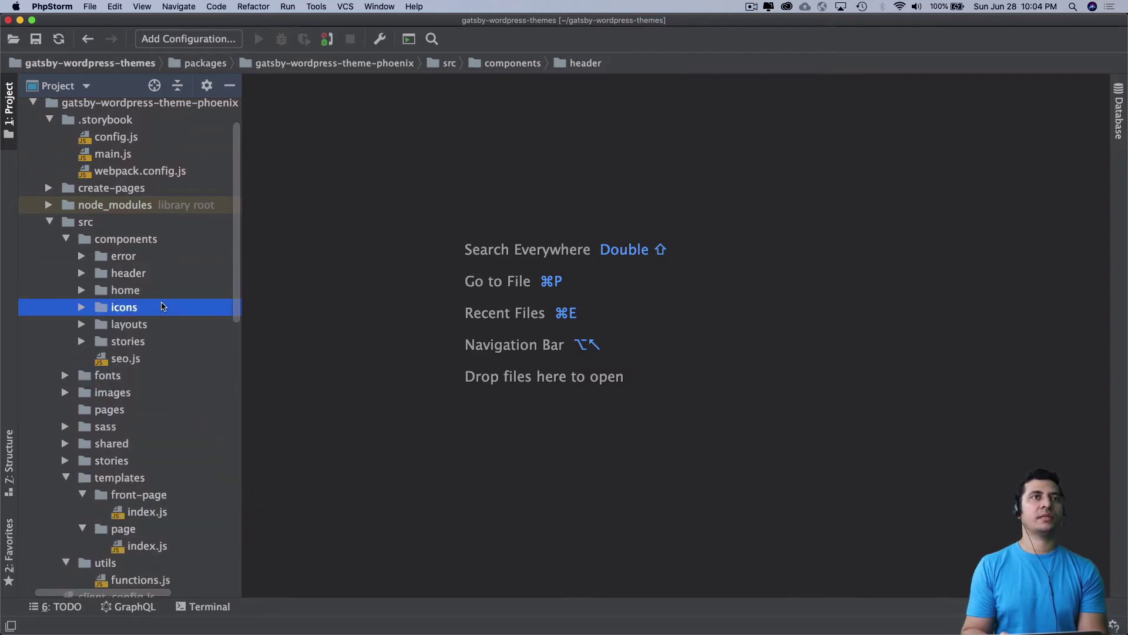
{"action": "left_click", "coordinate": [130, 255]}
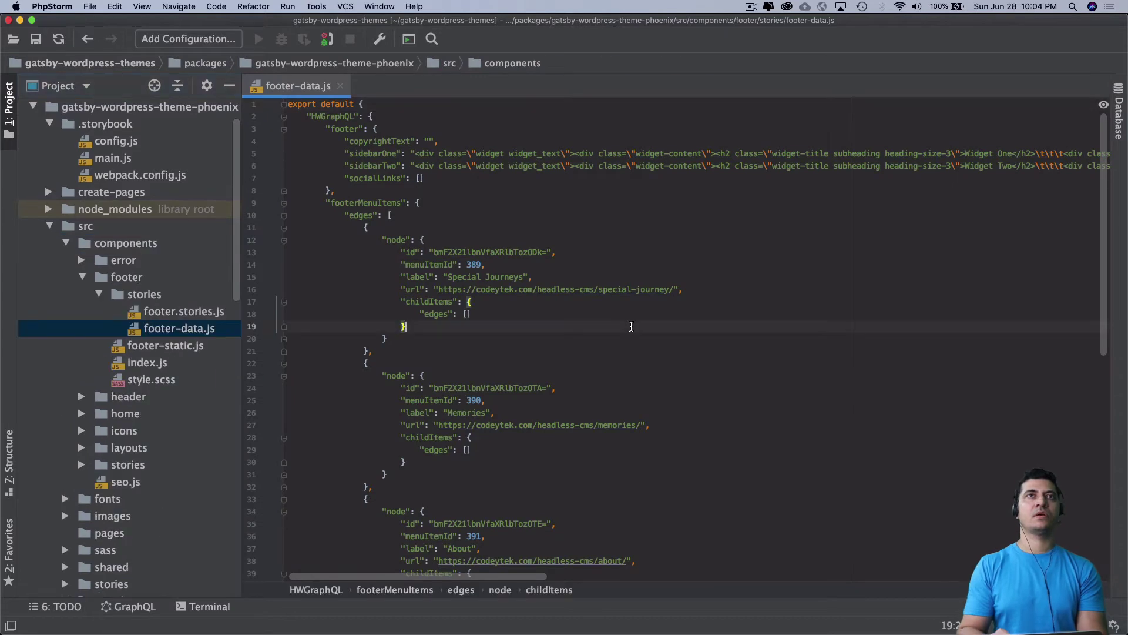
{"action": "key", "text": "super+w"}
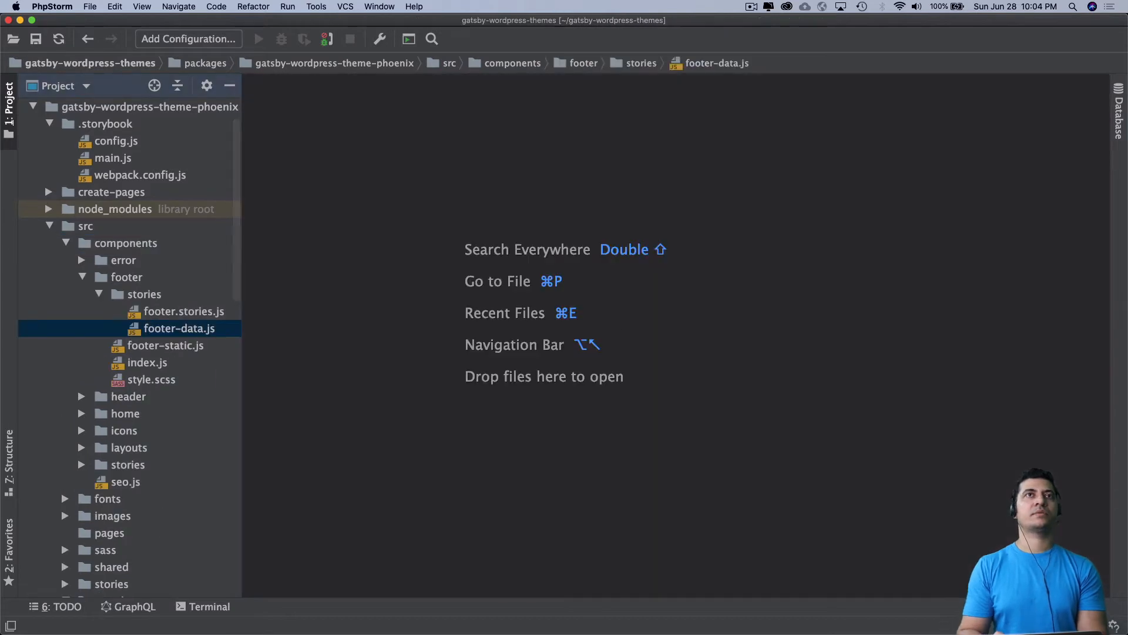
{"action": "double_click", "coordinate": [147, 362]}
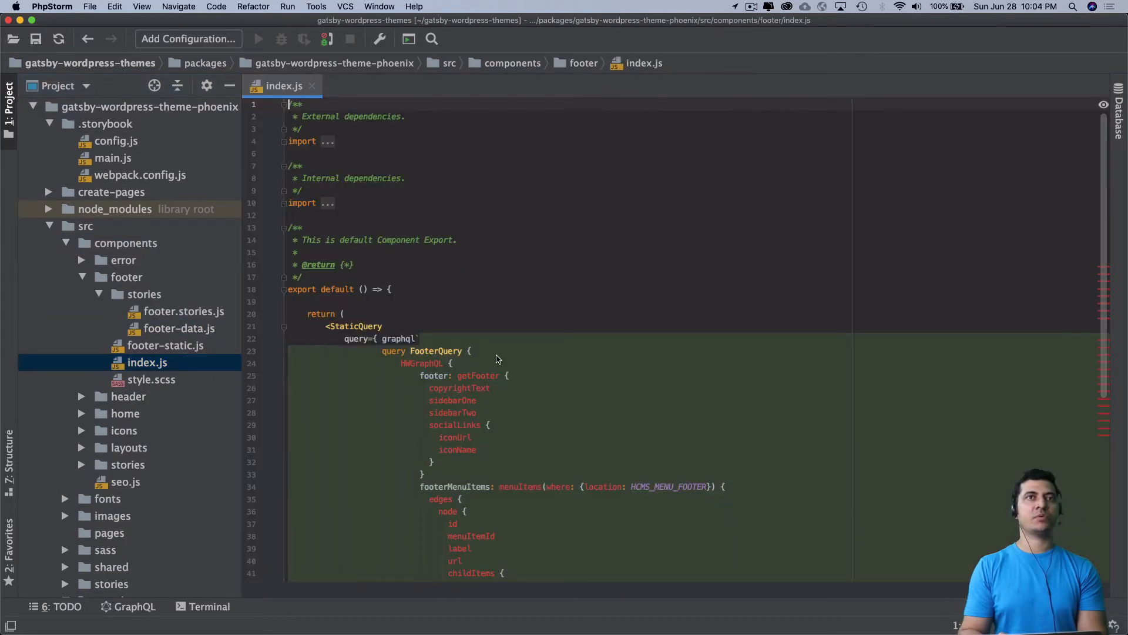
{"action": "key", "text": "super+1"}
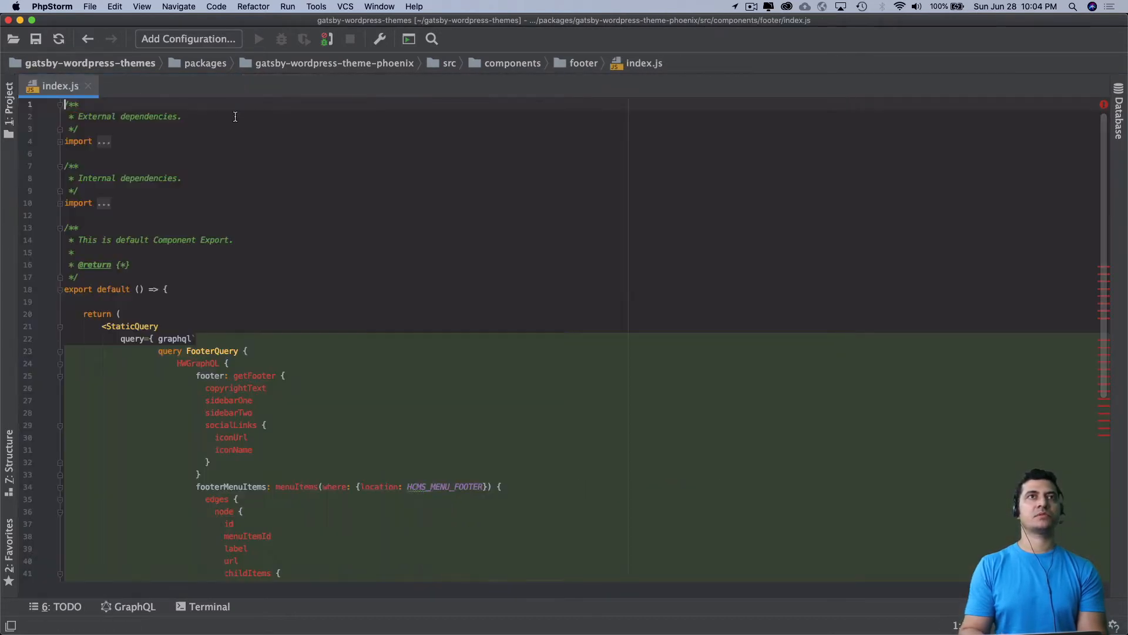
Step: Expand the folded external and internal imports and review the FooterQuery StaticQuery
{"action": "left_click", "coordinate": [103, 142]}
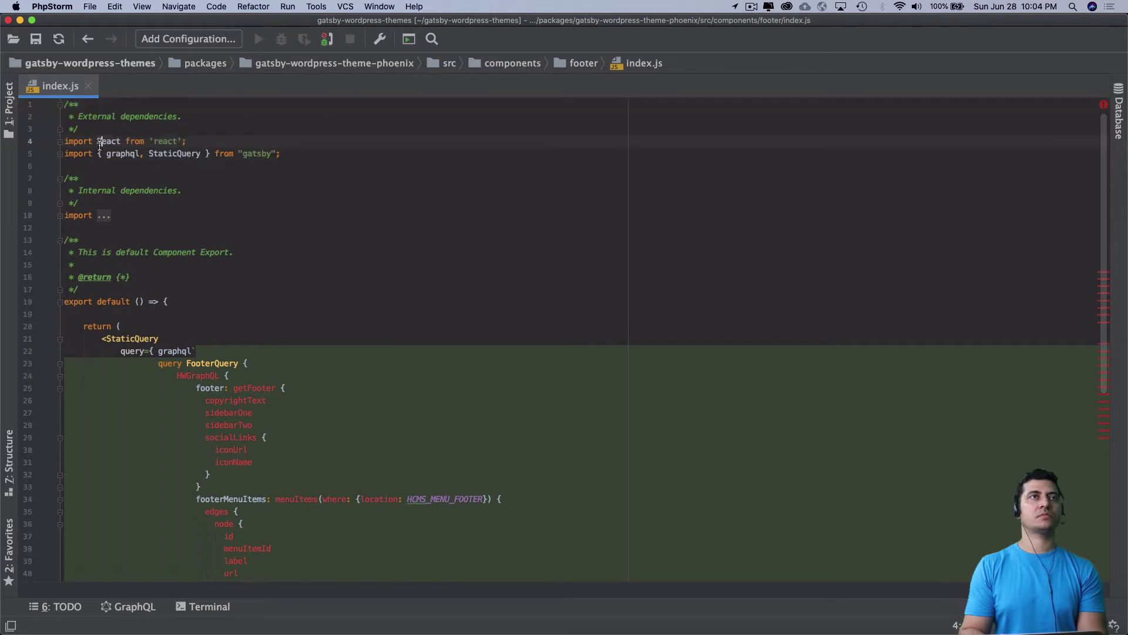
{"action": "left_click", "coordinate": [104, 215]}
{"action": "scroll", "coordinate": [253, 272], "scroll_direction": "down", "scroll_amount": 5}
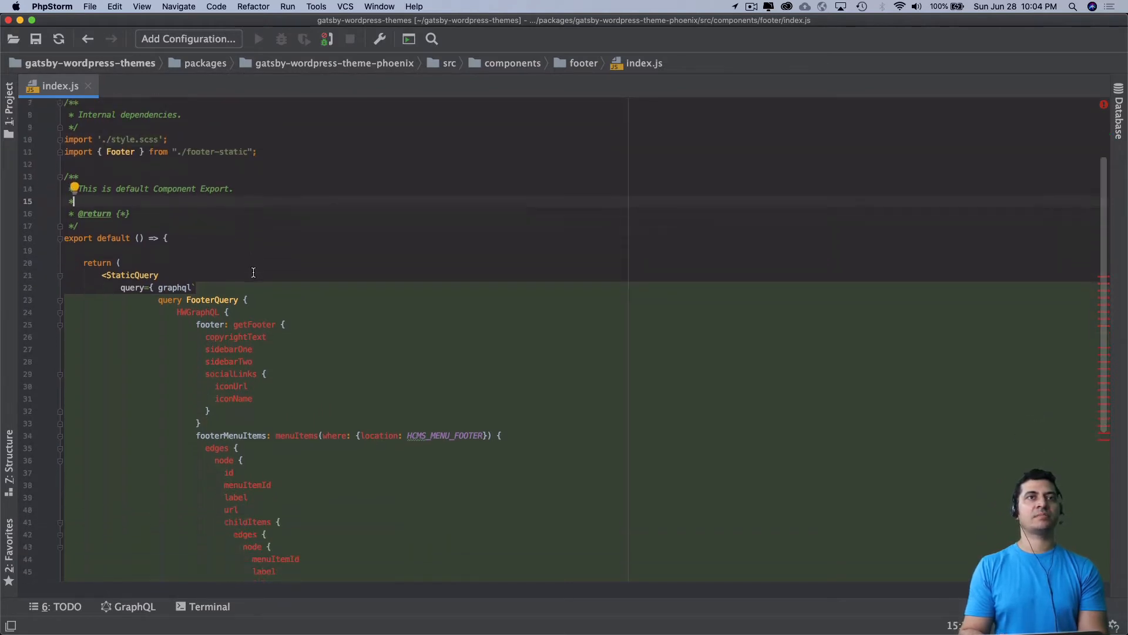
{"action": "scroll", "coordinate": [282, 310], "scroll_direction": "down", "scroll_amount": 5}
{"action": "scroll", "coordinate": [282, 310], "scroll_direction": "down", "scroll_amount": 5}
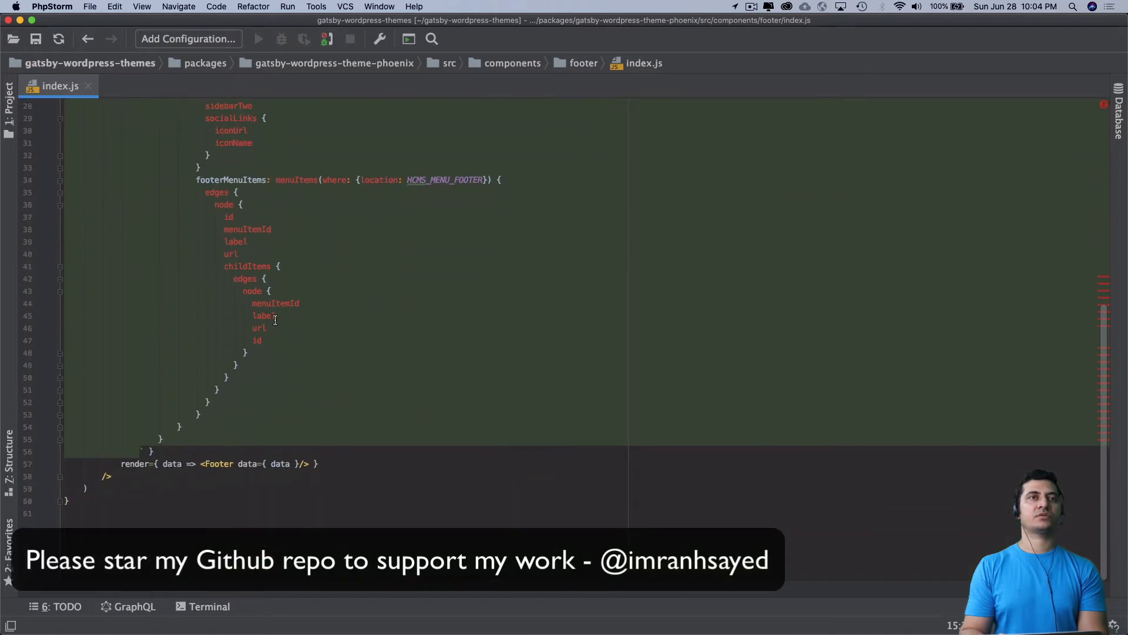
{"action": "mouse_move", "coordinate": [191, 438]}
{"action": "left_mouse_down"}
{"action": "mouse_move", "coordinate": [64, 215]}
{"action": "mouse_move", "coordinate": [27, 228]}
{"action": "left_mouse_up"}
{"action": "left_click", "coordinate": [504, 275]}
{"action": "key", "text": "super+Tab"}
{"action": "key", "text": "super+Tab"}
Step: In Chrome, try the localhost graphql address suggestion, landing on Google search results
{"action": "left_click", "coordinate": [446, 610]}
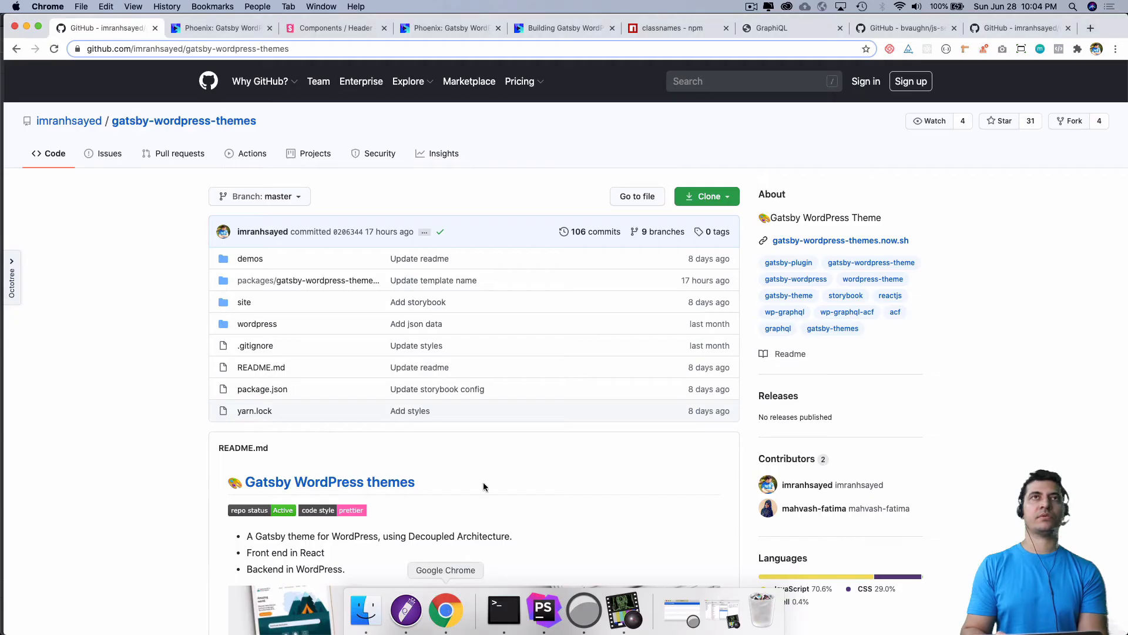
{"action": "left_click", "coordinate": [440, 28]}
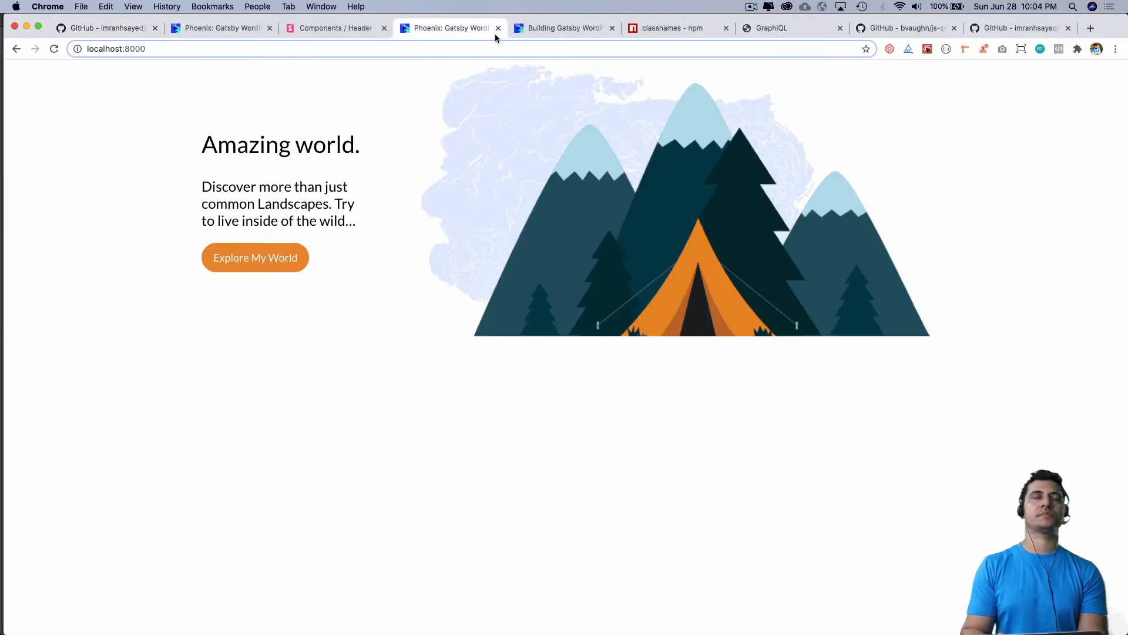
{"action": "left_click", "coordinate": [546, 31]}
{"action": "left_click", "coordinate": [674, 29]}
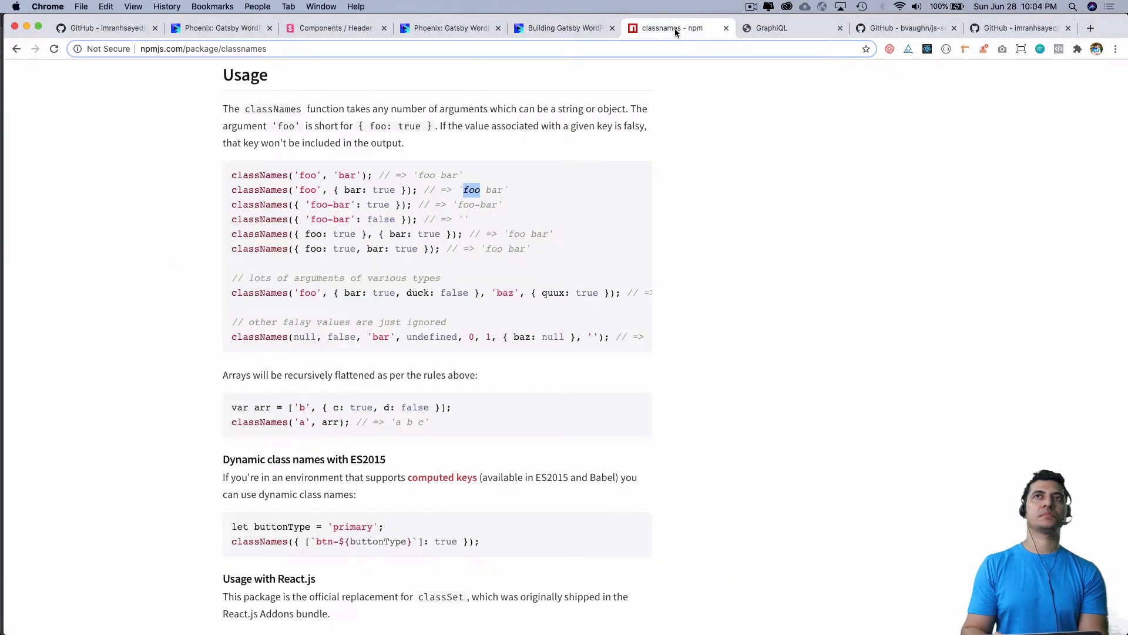
{"action": "left_click", "coordinate": [363, 47]}
{"action": "type", "text": "localhost:8000"}
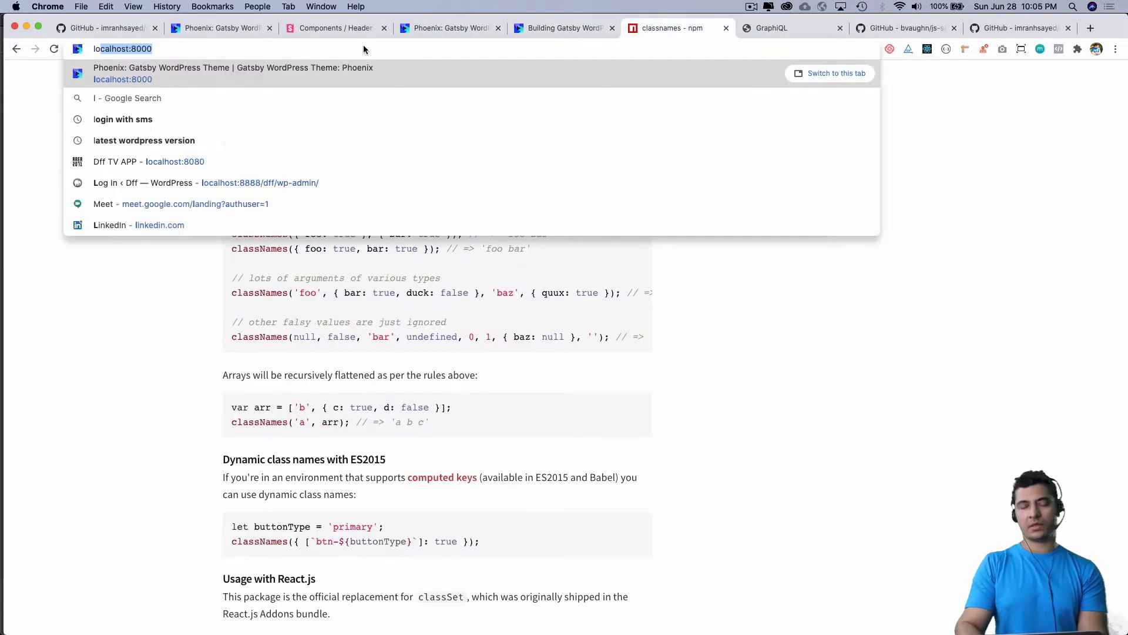
{"action": "type", "text": "___"}
{"action": "key", "text": "Down"}
{"action": "key", "text": "Return"}
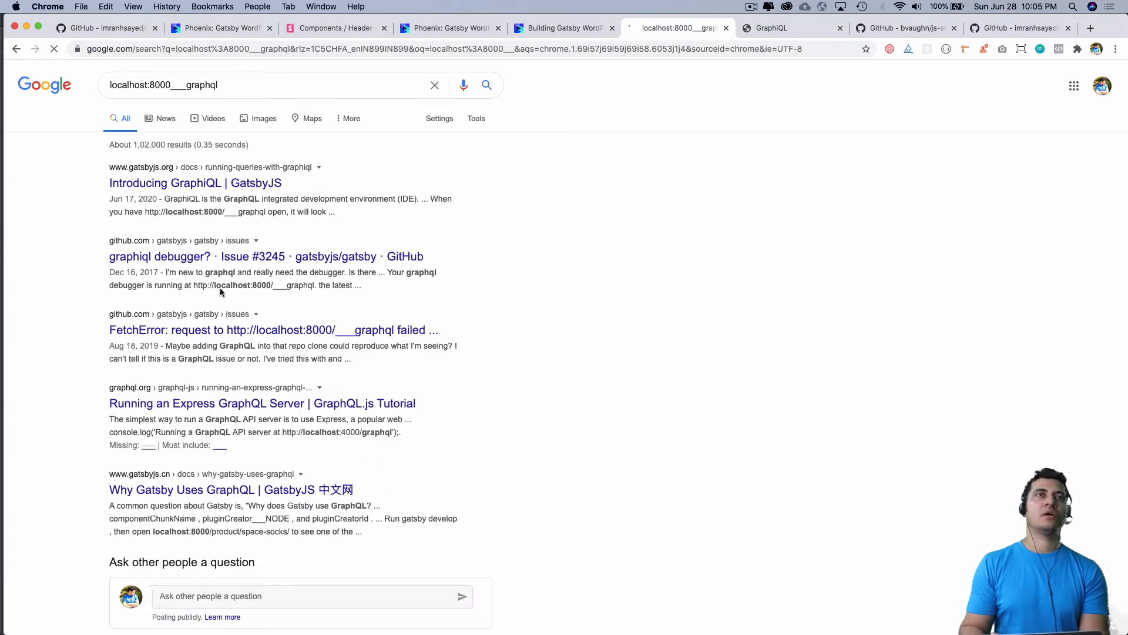
Step: Copy the ___graphql URL from the gatsby develop Terminal output and load GraphiQL at localhost:8000
{"action": "left_click", "coordinate": [211, 49]}
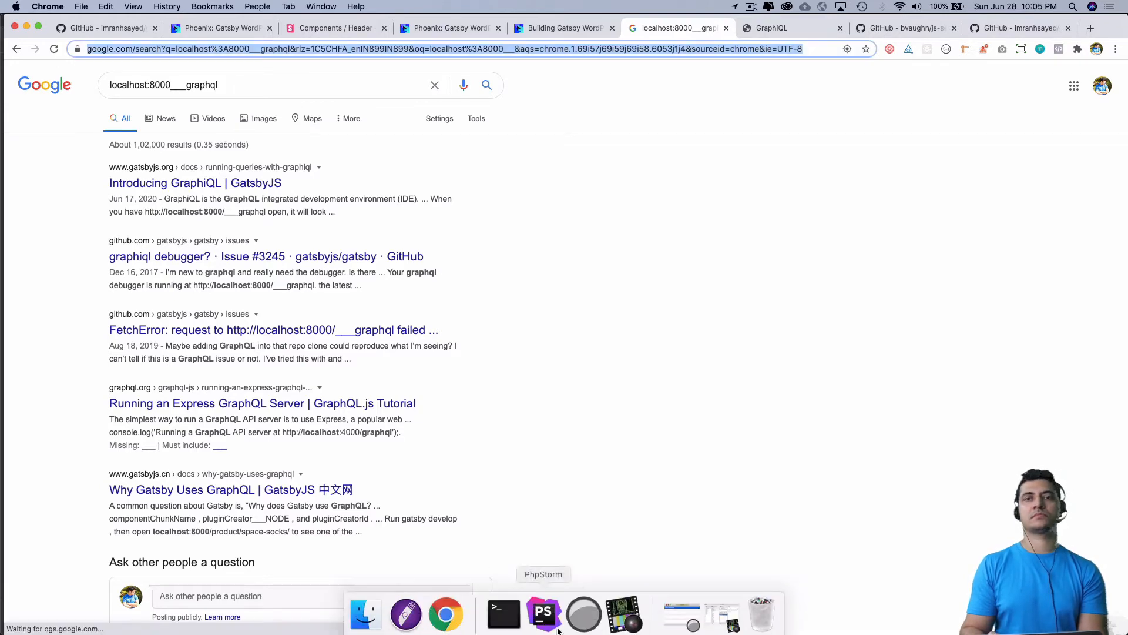
{"action": "left_click", "coordinate": [504, 609]}
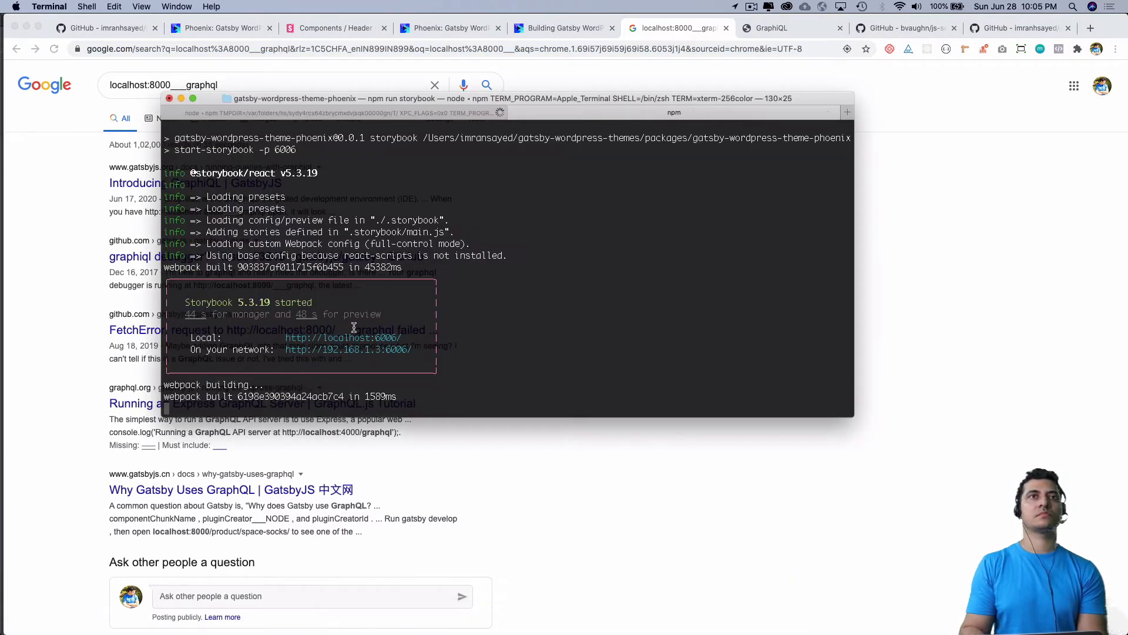
{"action": "left_click", "coordinate": [389, 114]}
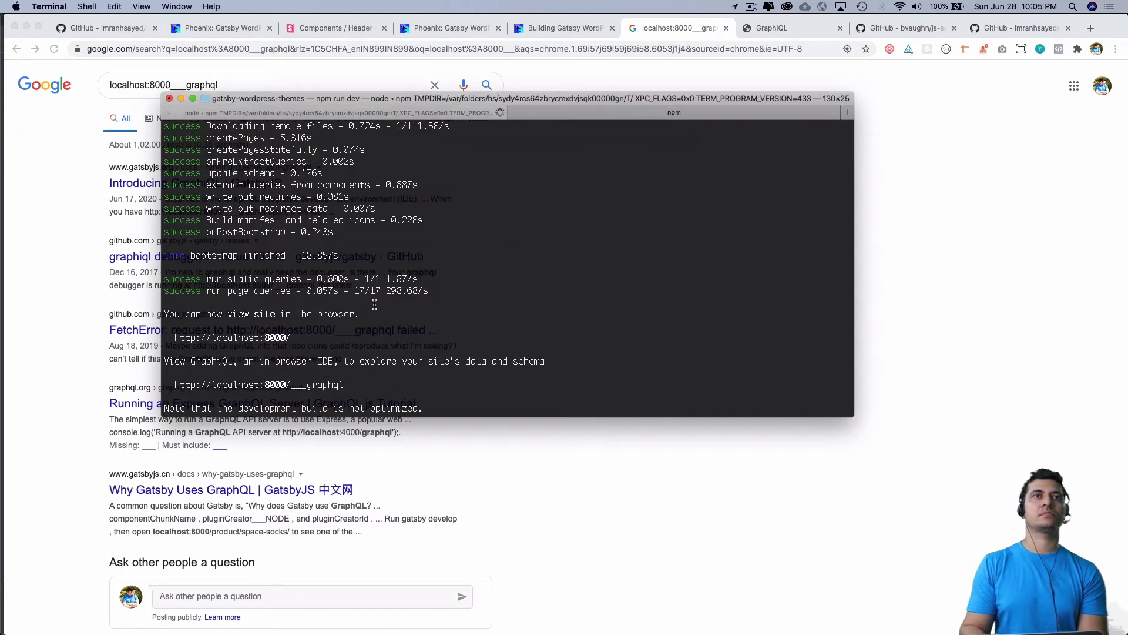
{"action": "left_click_drag", "start_coordinate": [348, 385], "coordinate": [177, 384]}
{"action": "key", "text": "super+c"}
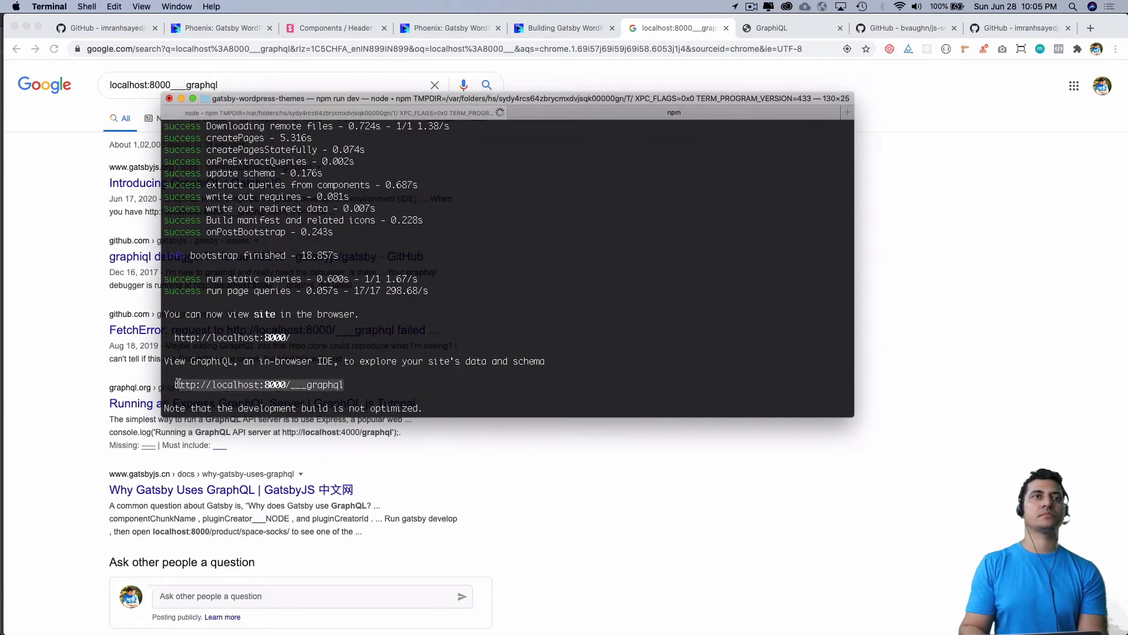
{"action": "left_click", "coordinate": [183, 48]}
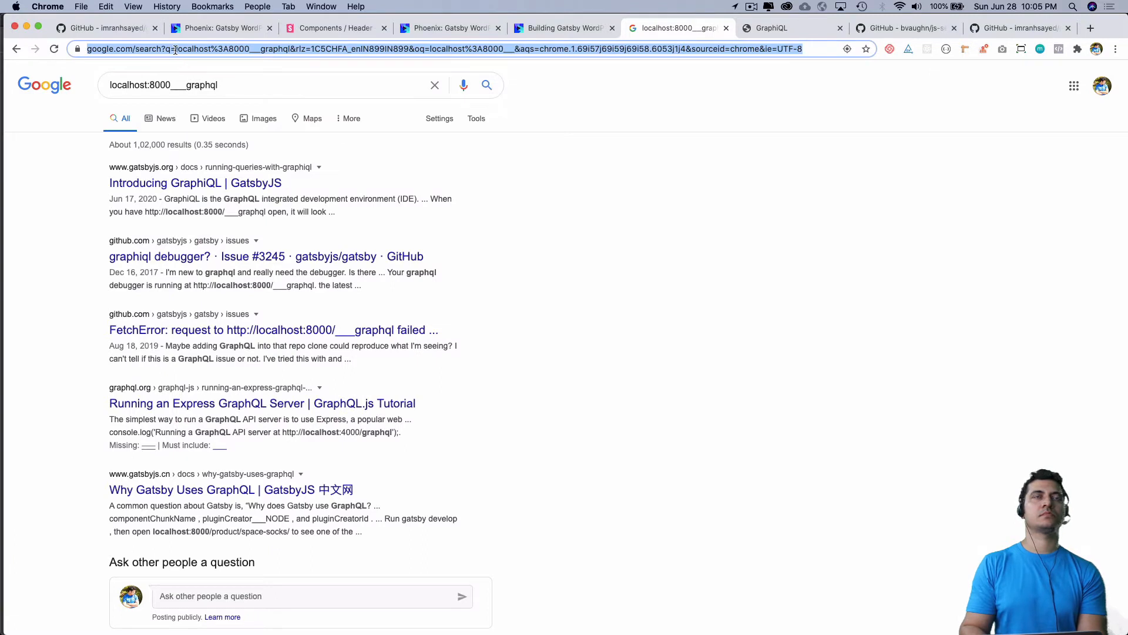
{"action": "key", "text": "super+v"}
{"action": "key", "text": "Return"}
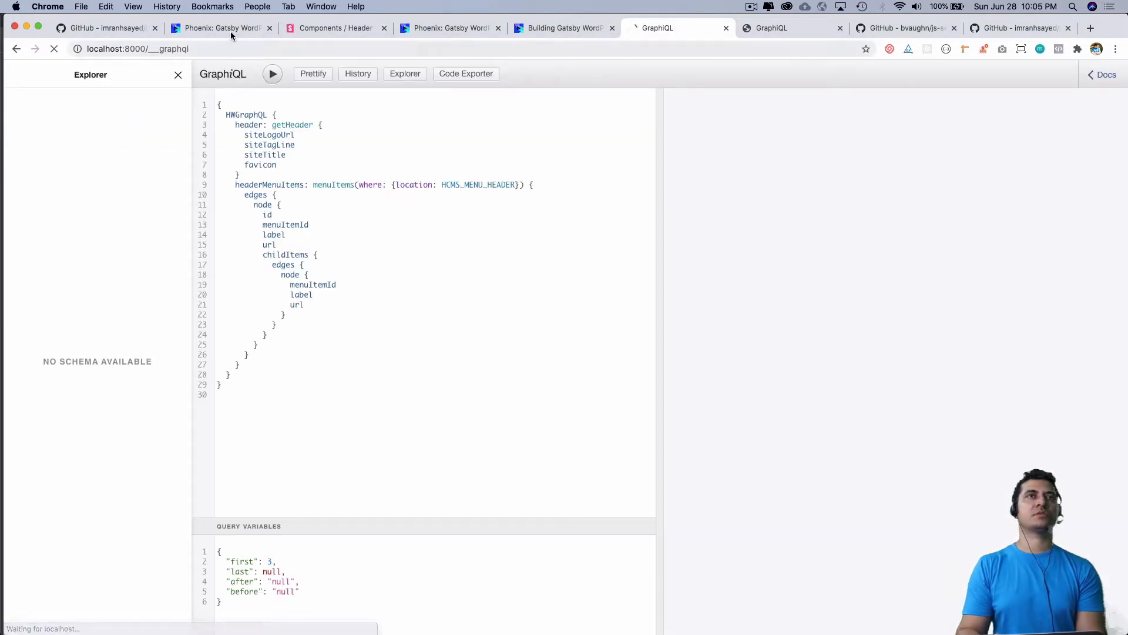
Step: Return to PhpStorm with footer/index.js focused and the query selection cleared
{"action": "left_click", "coordinate": [106, 28]}
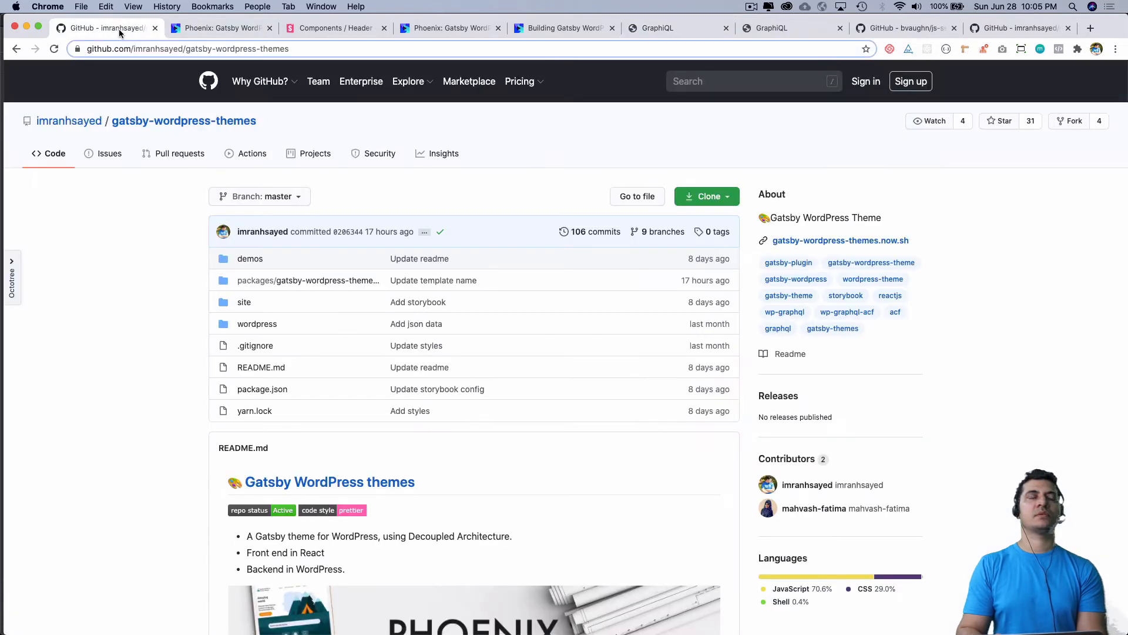
{"action": "key", "text": "super+Tab"}
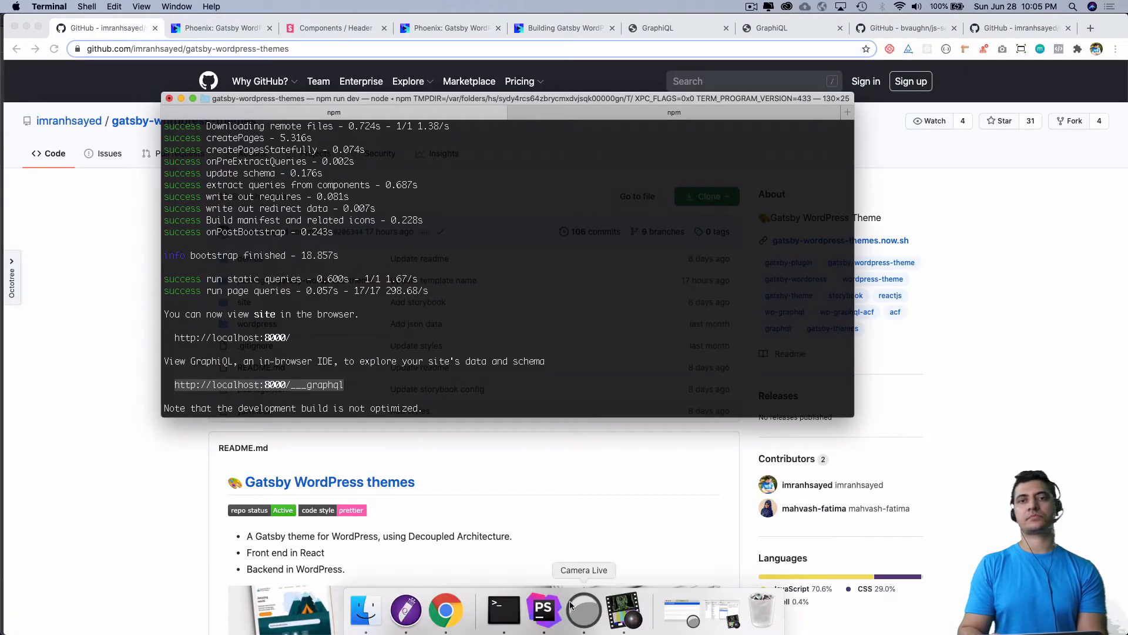
{"action": "left_click", "coordinate": [542, 608]}
{"action": "key", "text": "super+Tab"}
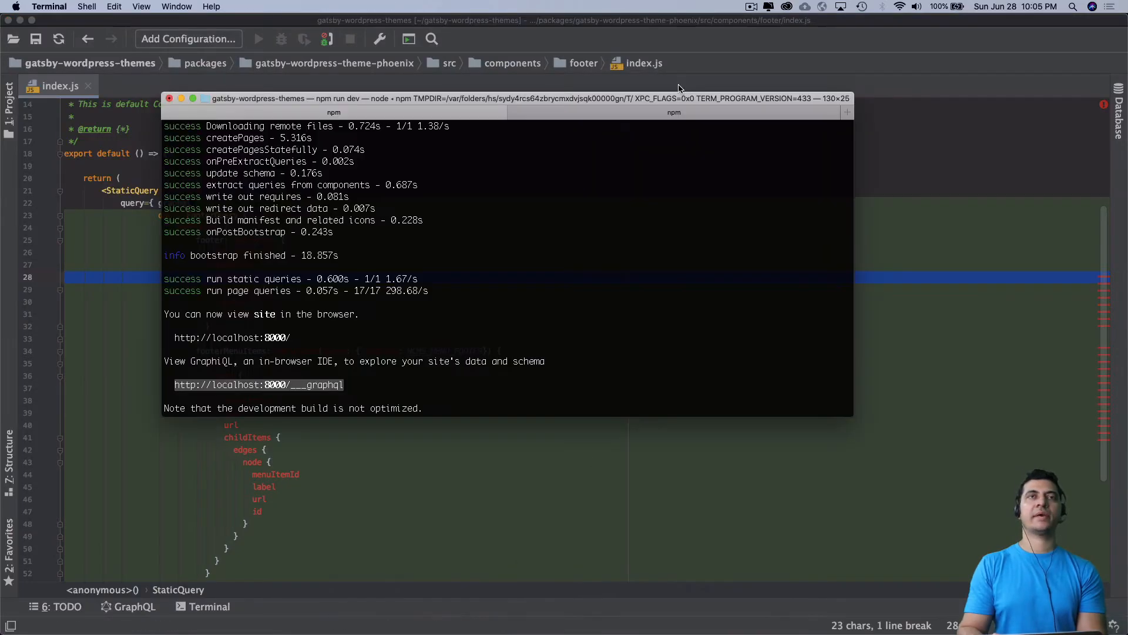
{"action": "left_click", "coordinate": [532, 70]}
{"action": "left_click", "coordinate": [422, 276]}
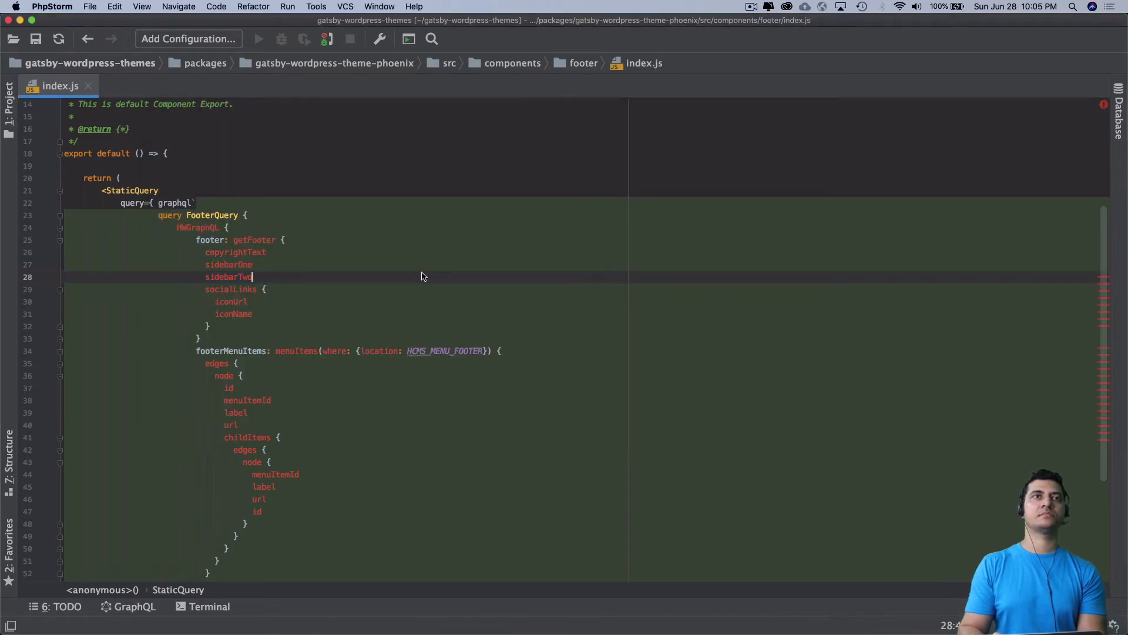
{"action": "scroll", "coordinate": [346, 276], "scroll_direction": "down", "scroll_amount": 3}
Step: Fold the HWGraphQL footer query block, select it whole and copy it
{"action": "left_click", "coordinate": [61, 191]}
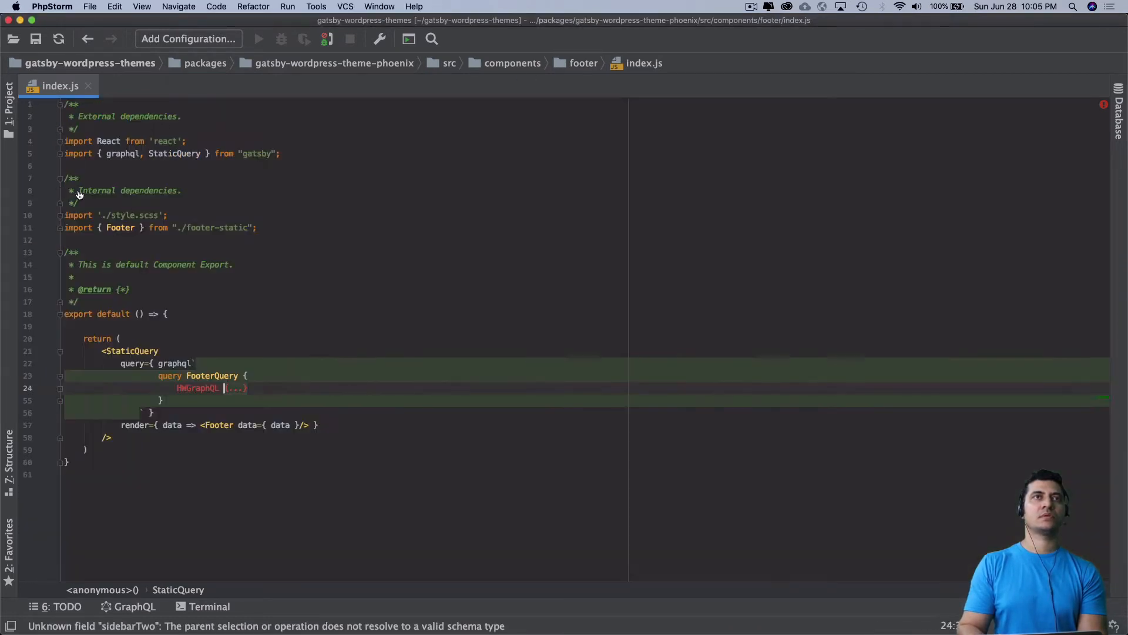
{"action": "left_click_drag", "start_coordinate": [261, 387], "coordinate": [178, 388]}
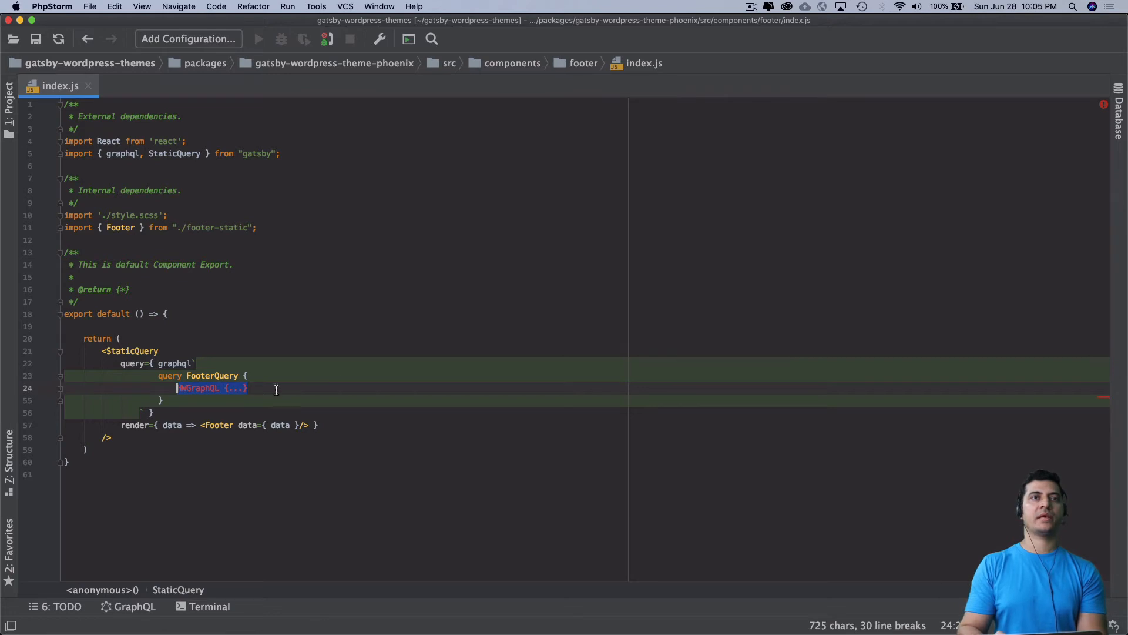
{"action": "key", "text": "super+Tab"}
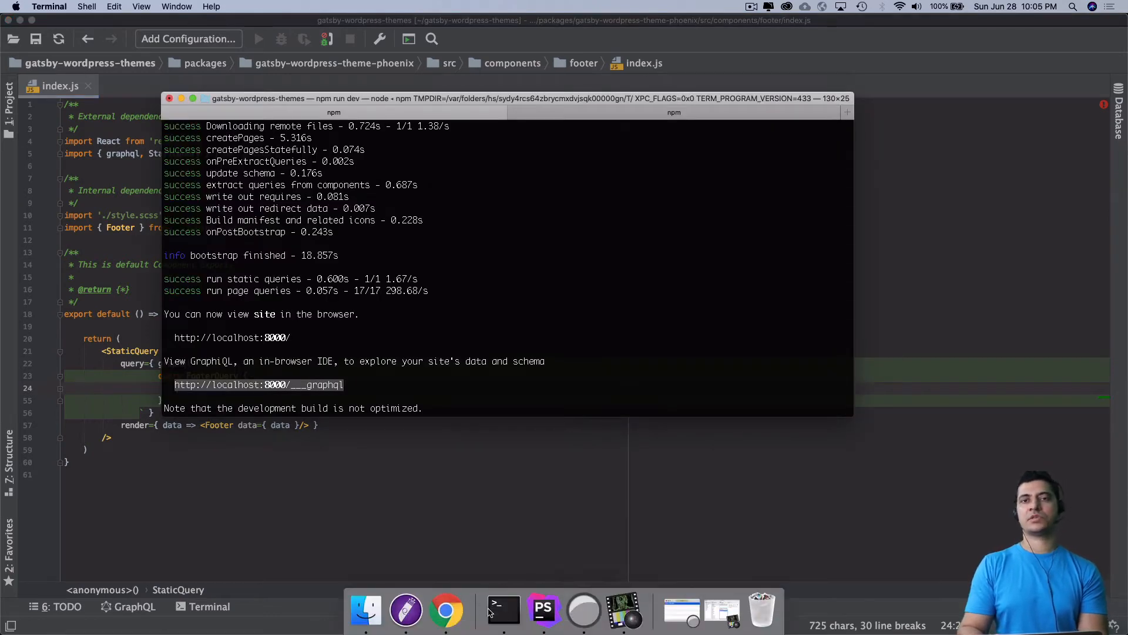
Step: In GraphiQL, clear out the existing header query from the editor
{"action": "left_click", "coordinate": [448, 608]}
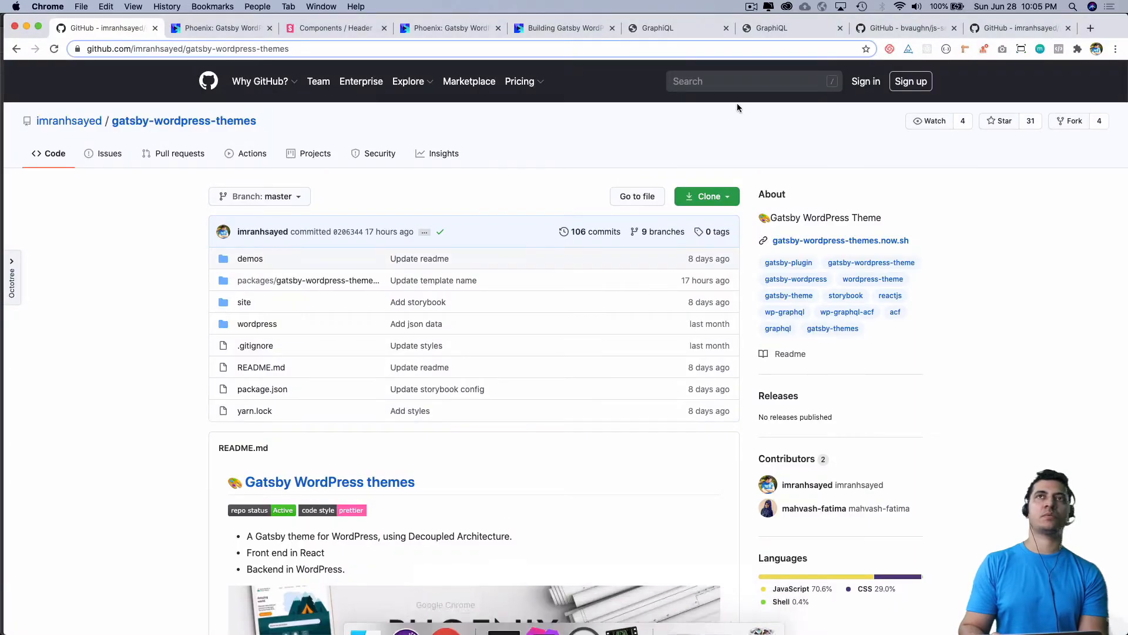
{"action": "left_click", "coordinate": [670, 31]}
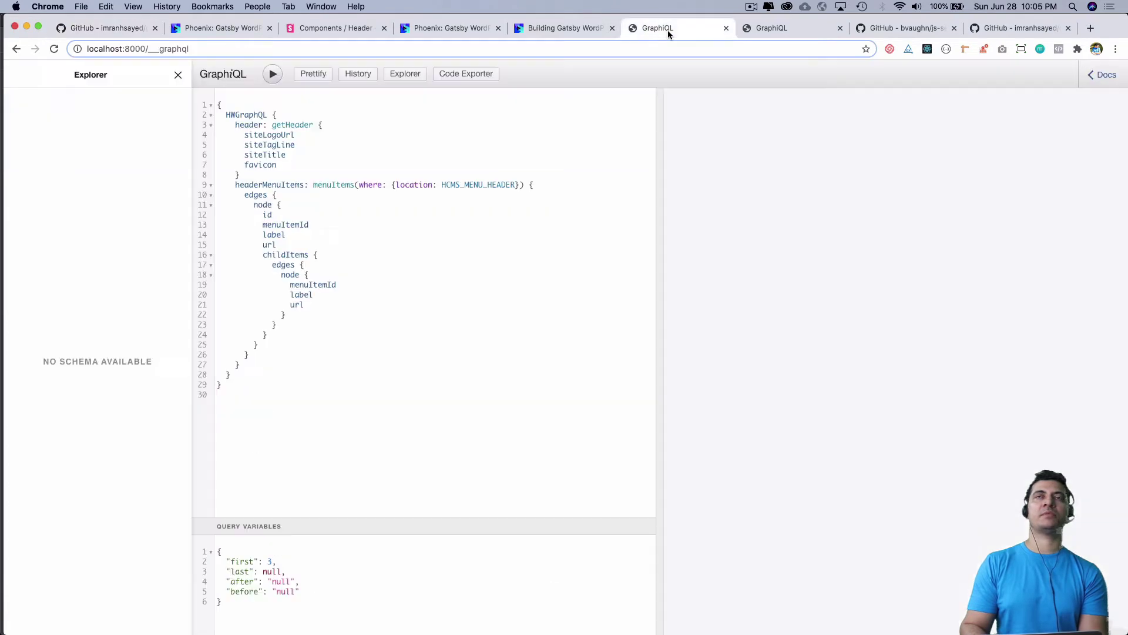
{"action": "left_click", "coordinate": [402, 261]}
{"action": "key", "text": "super+a"}
{"action": "key", "text": "BackSpace"}
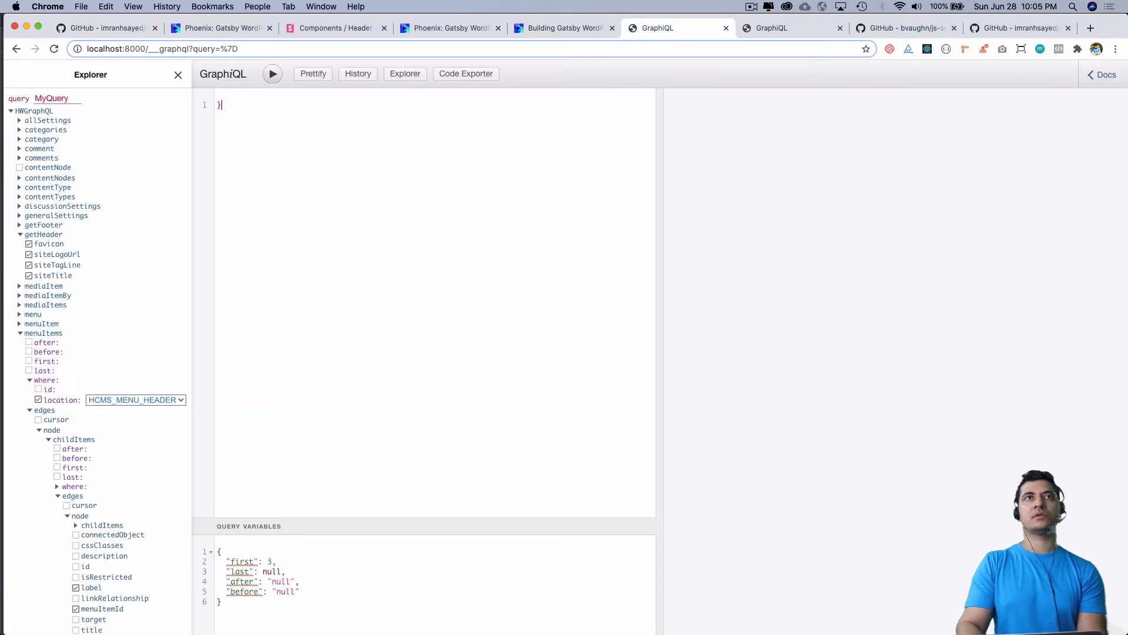
{"action": "key", "text": "BackSpace"}
{"action": "type", "text": "{"}
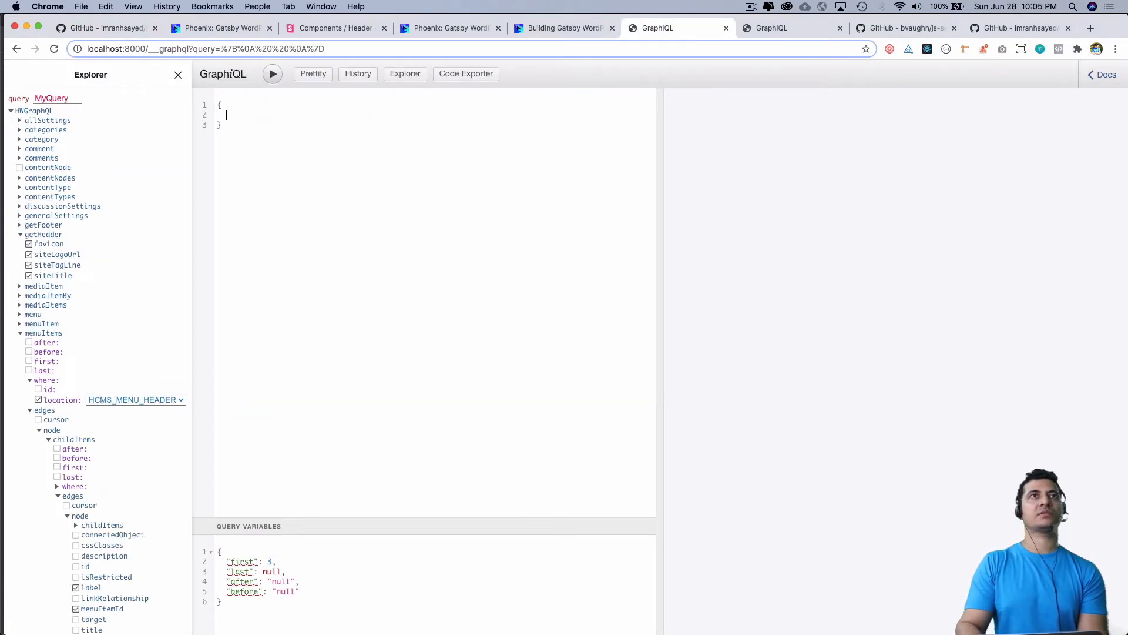
Step: Paste the footer query, prettify it and run it to return footer data and menu items
{"action": "key", "text": "super+v"}
{"action": "left_click", "coordinate": [505, 314]}
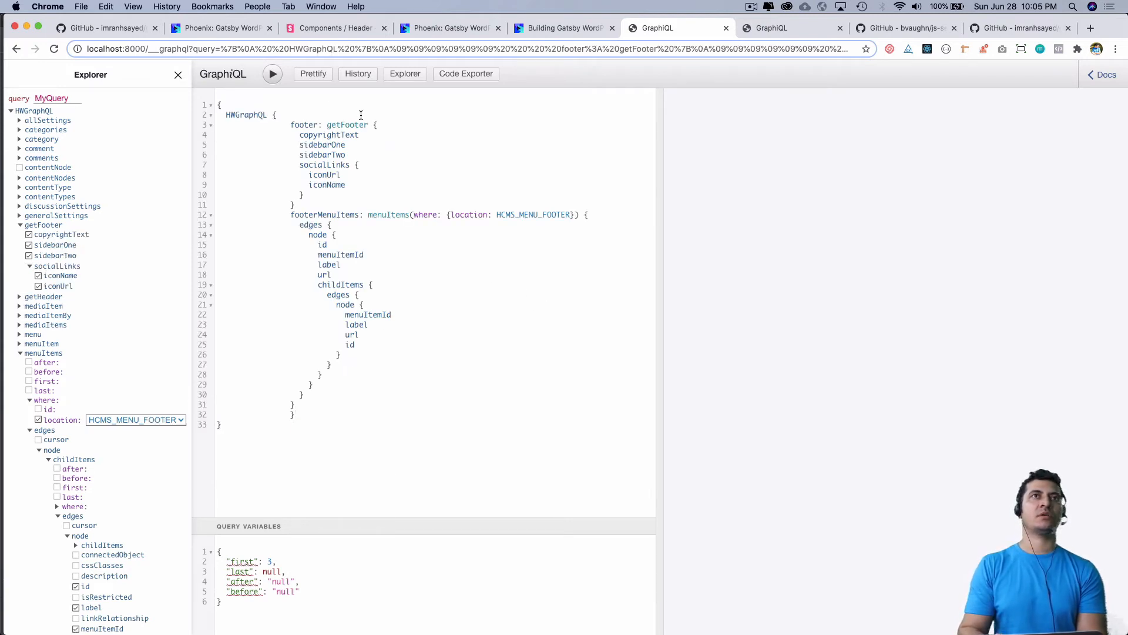
{"action": "left_click", "coordinate": [313, 72]}
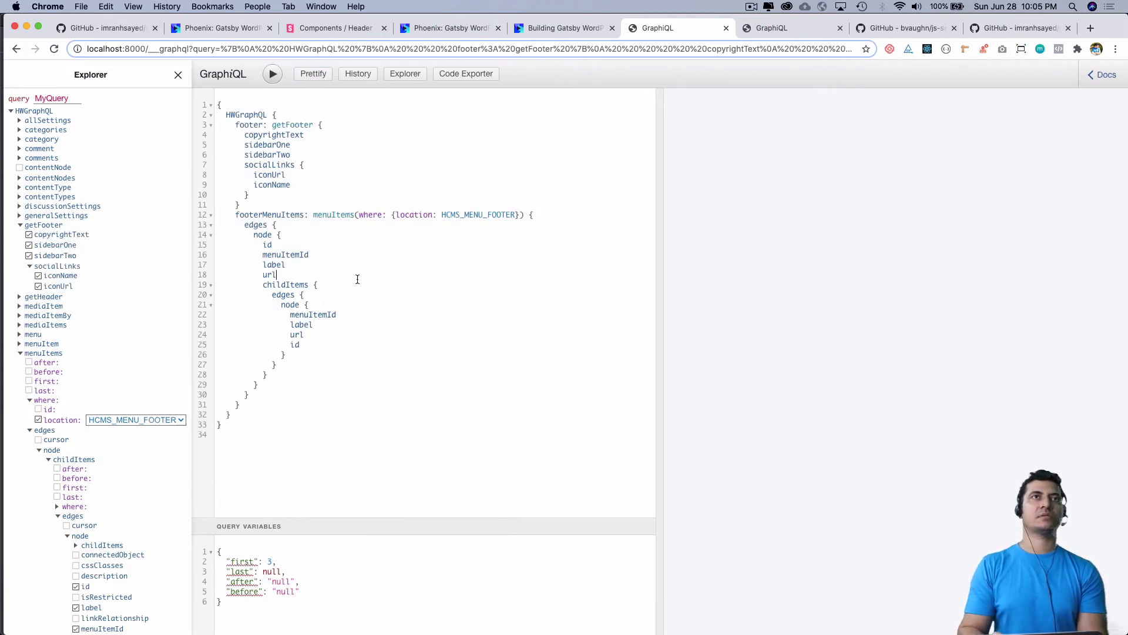
{"action": "left_click", "coordinate": [270, 73]}
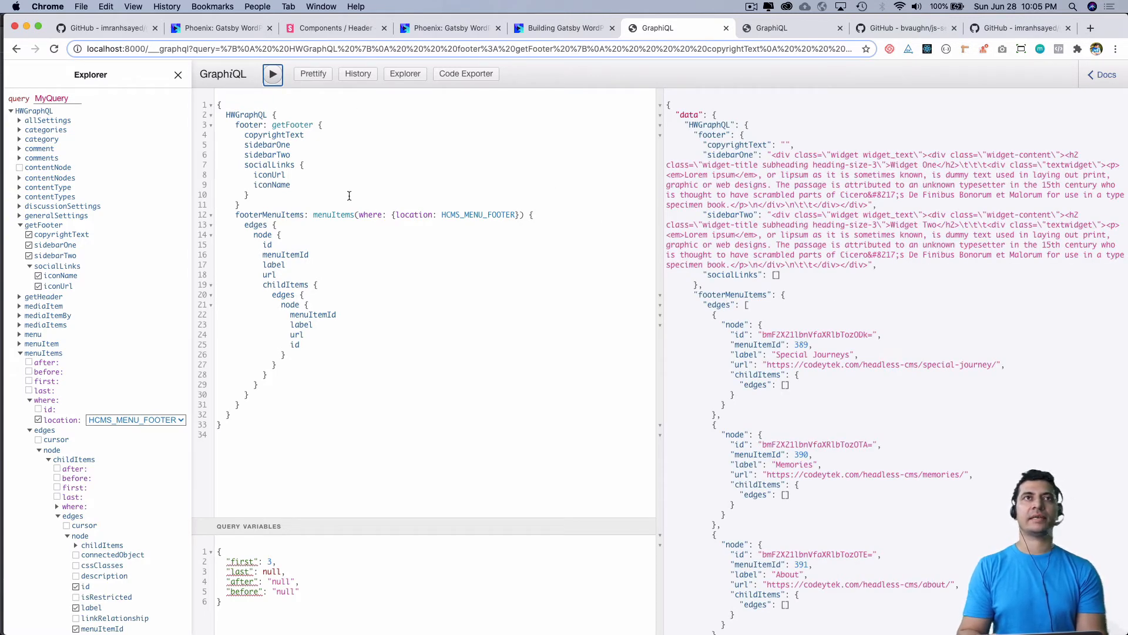
Step: Highlight the getFooter field, footer alias and footerMenuItems alias of menuItems in the query
{"action": "double_click", "coordinate": [277, 124]}
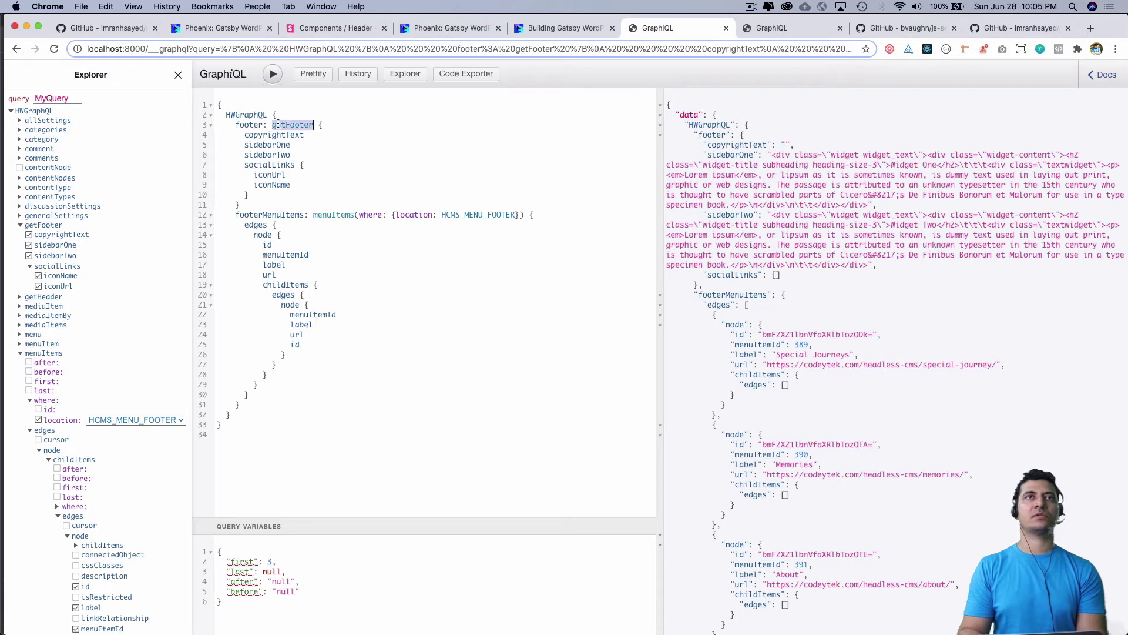
{"action": "double_click", "coordinate": [248, 125]}
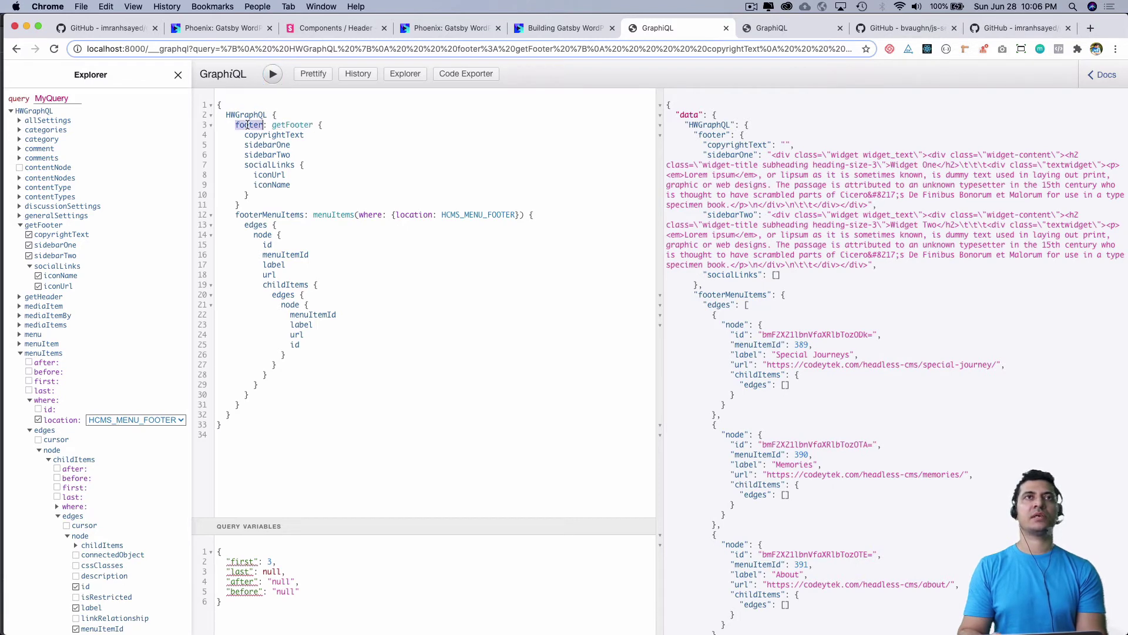
{"action": "double_click", "coordinate": [270, 215]}
{"action": "left_click", "coordinate": [249, 127]}
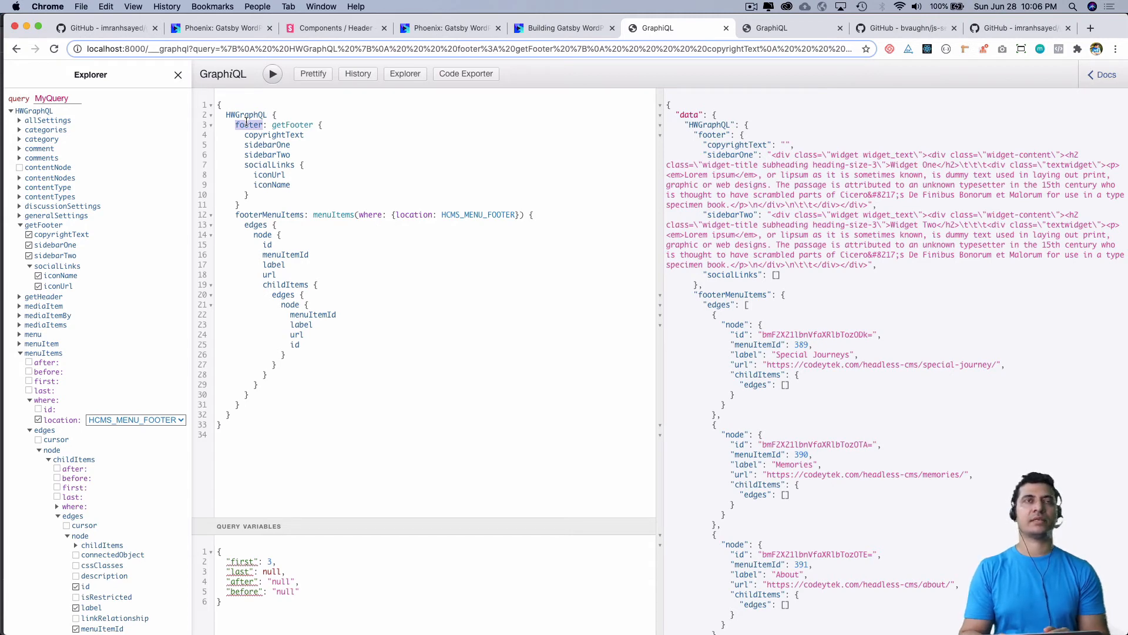
{"action": "double_click", "coordinate": [274, 215]}
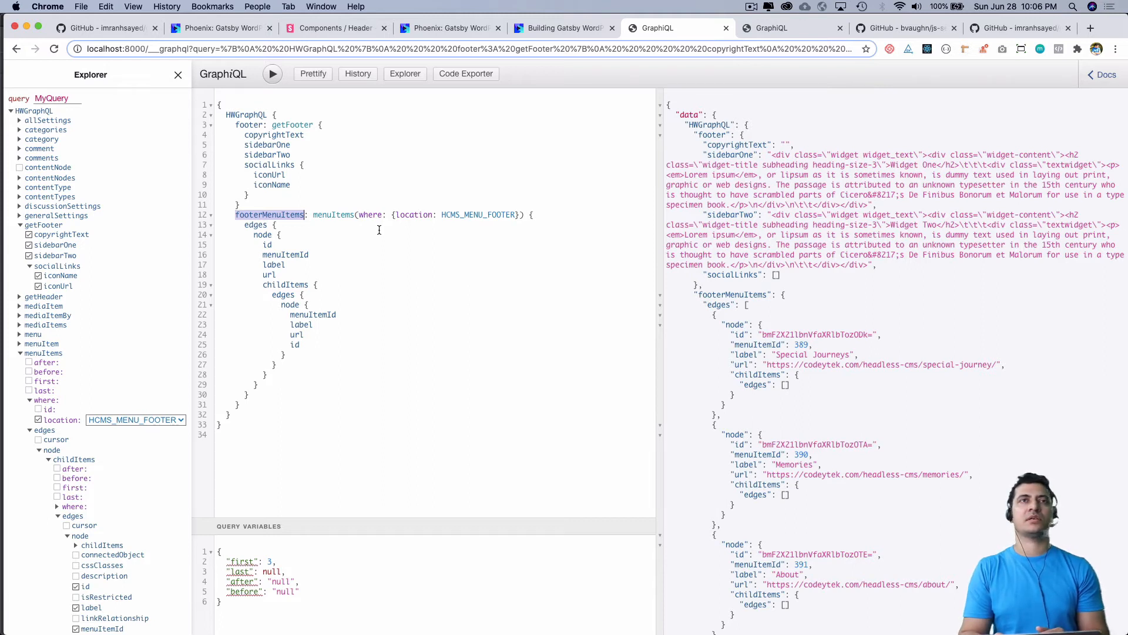
{"action": "double_click", "coordinate": [250, 124]}
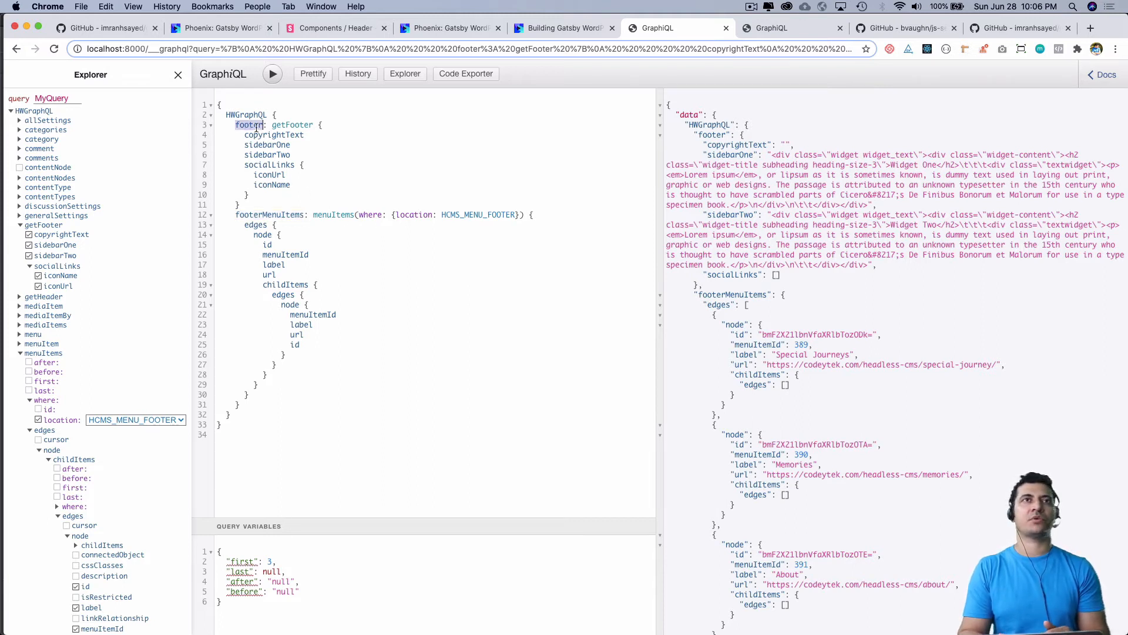
{"action": "double_click", "coordinate": [287, 215]}
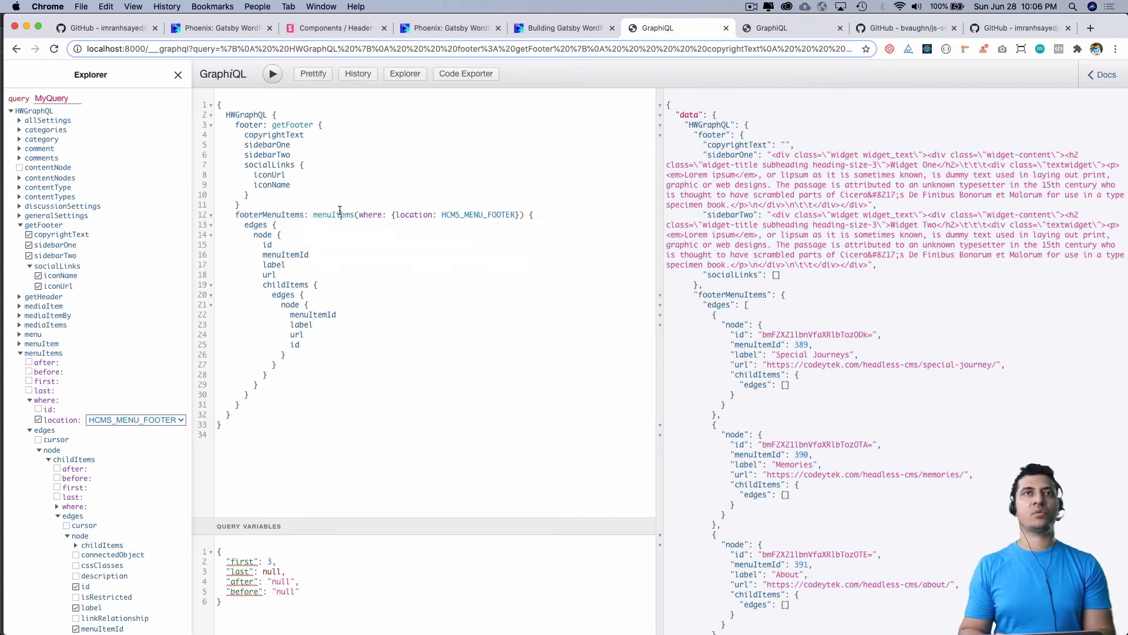
{"action": "double_click", "coordinate": [334, 214]}
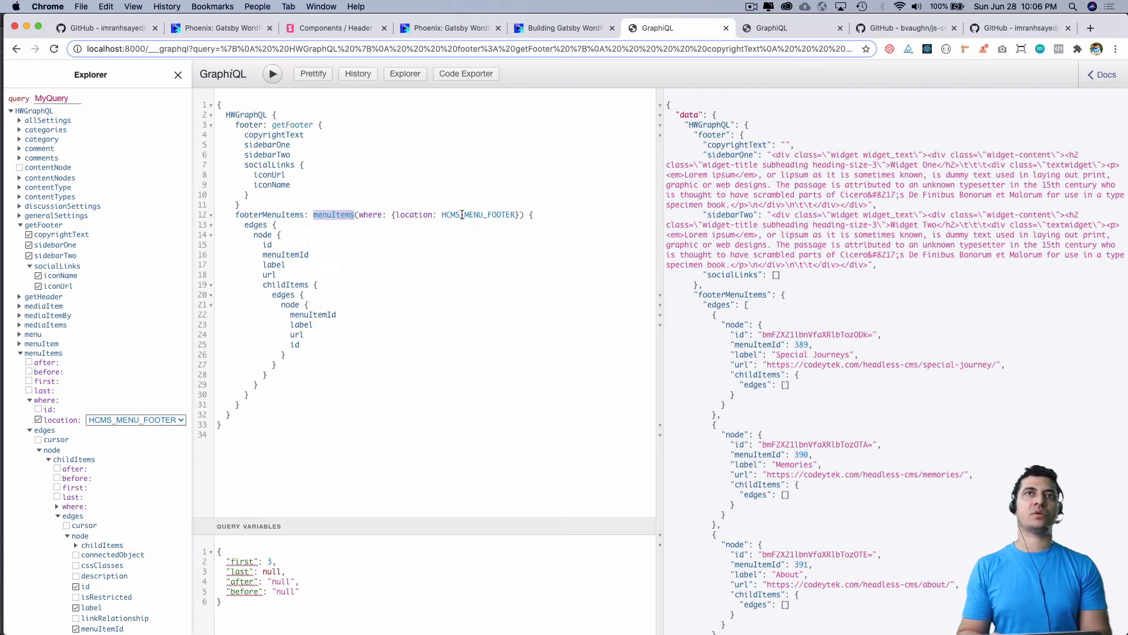
Step: Show the HCMS_MENU_FOOTER location filter options unchanged, then move to the course page tab
{"action": "left_click", "coordinate": [181, 421]}
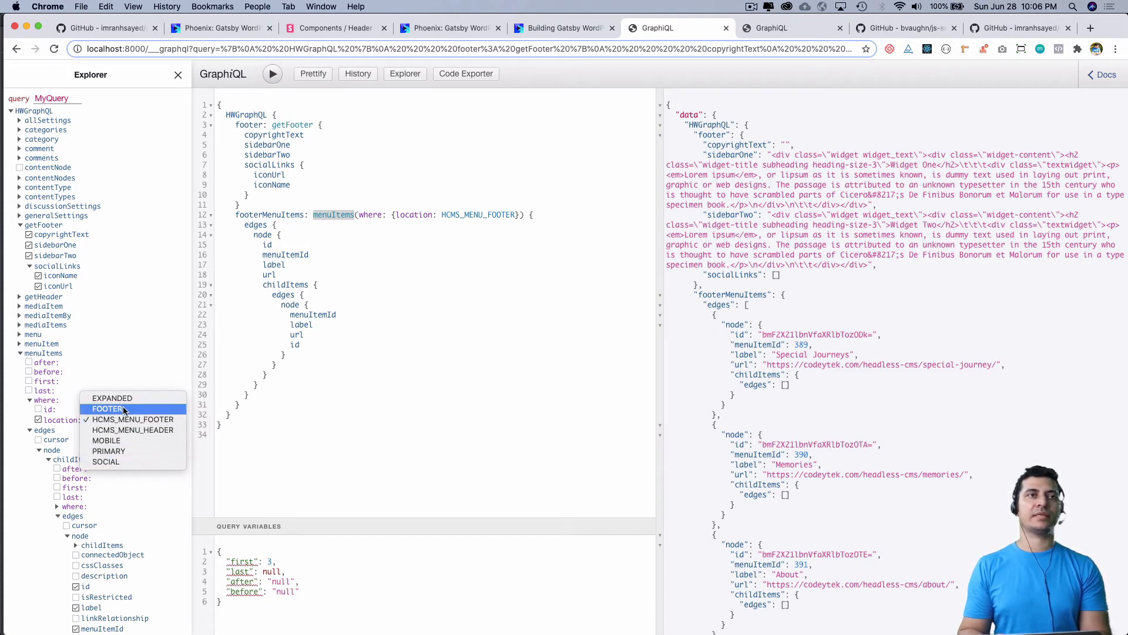
{"action": "left_click", "coordinate": [396, 306]}
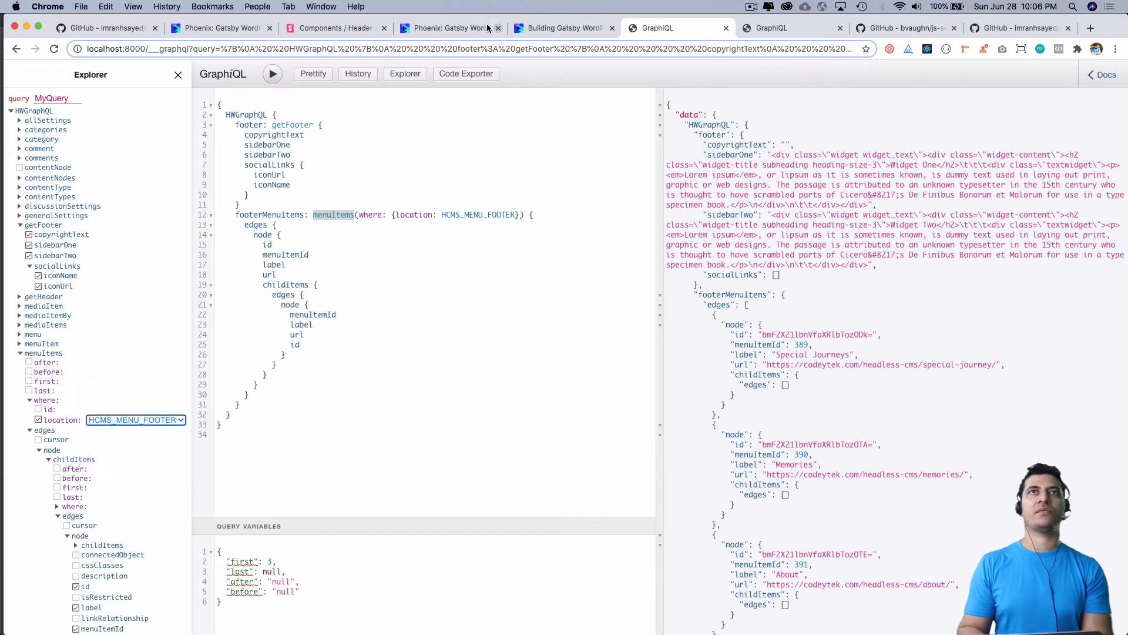
{"action": "left_click", "coordinate": [450, 27]}
Step: In WordPress admin, show Appearance > Menus with the Footer Menu at HCMS Footer Menu location
{"action": "left_click", "coordinate": [555, 27]}
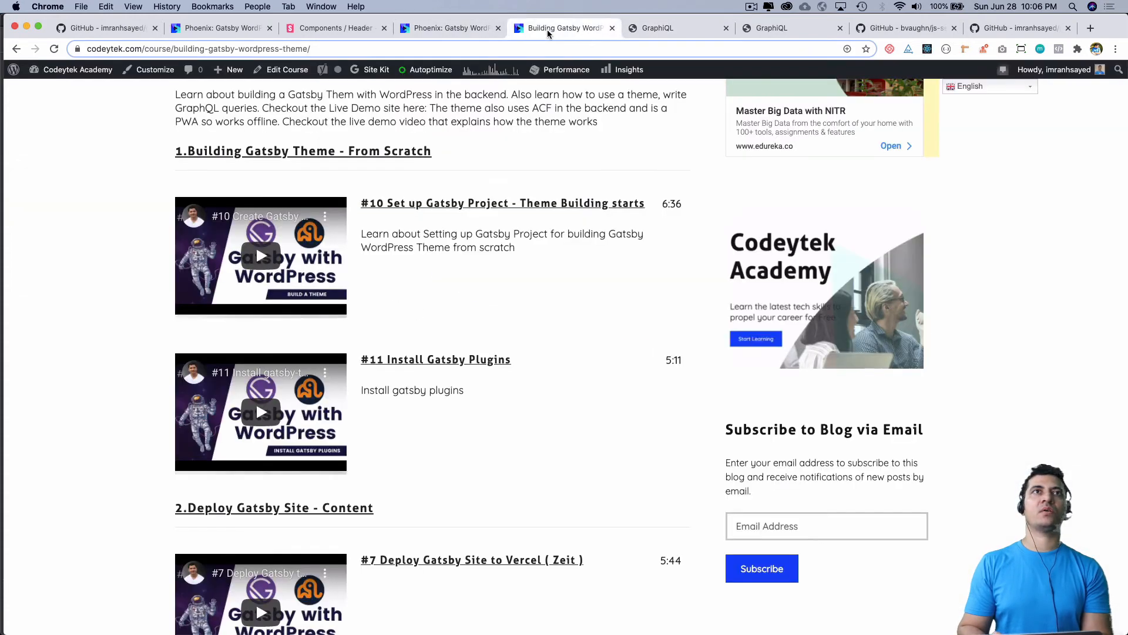
{"action": "left_click", "coordinate": [767, 28]}
{"action": "mouse_move", "coordinate": [47, 251]}
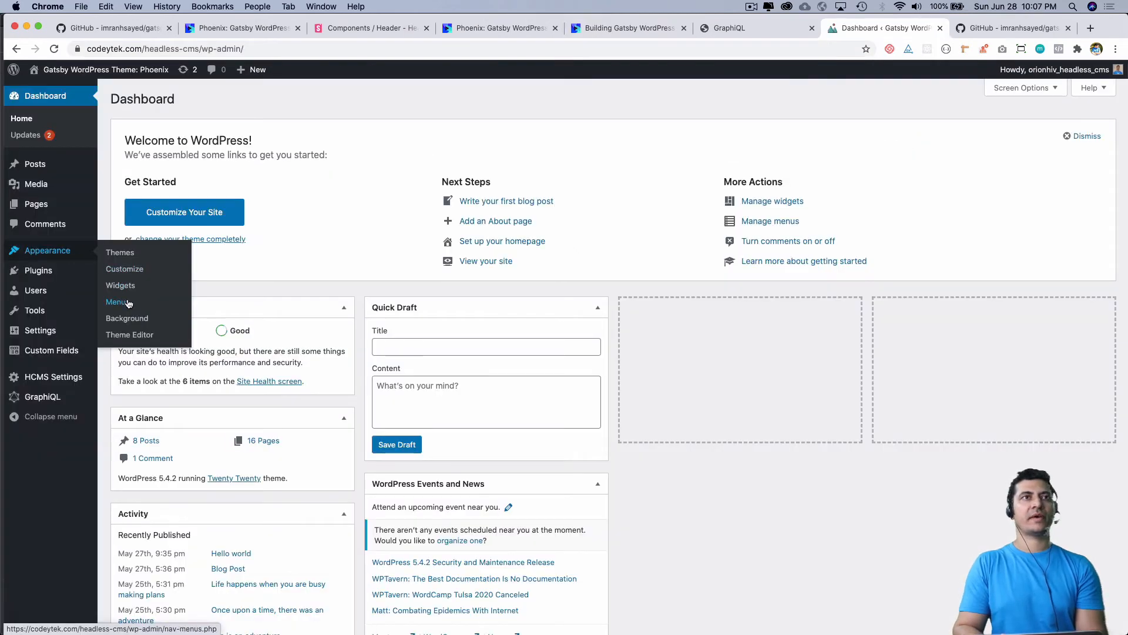
{"action": "left_click", "coordinate": [118, 302]}
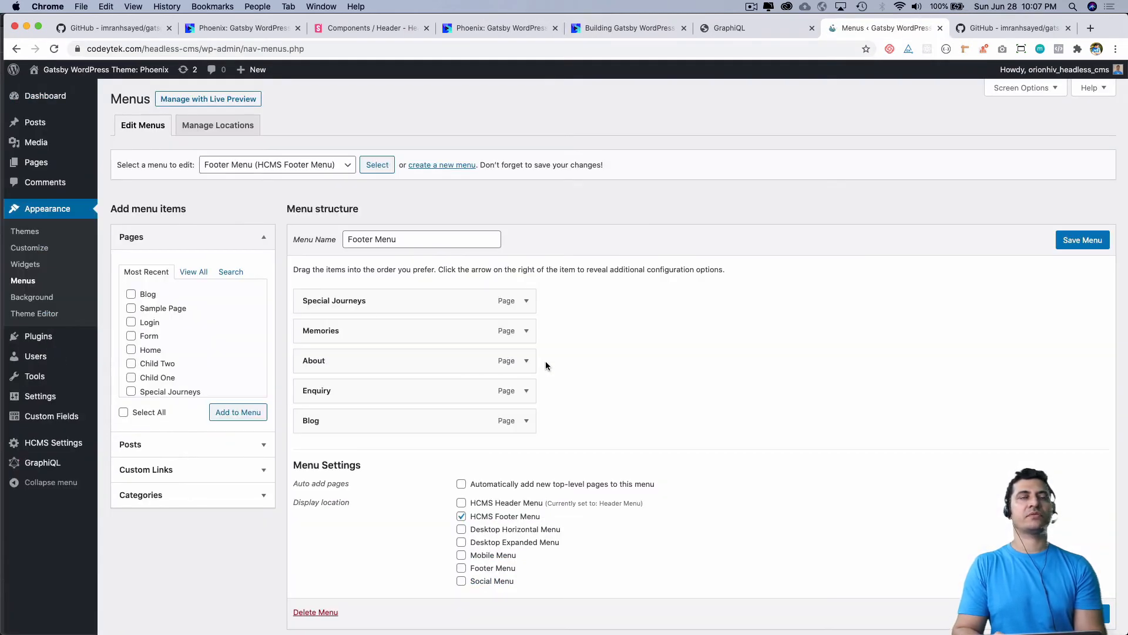
{"action": "scroll", "coordinate": [546, 361], "scroll_direction": "down", "scroll_amount": 2}
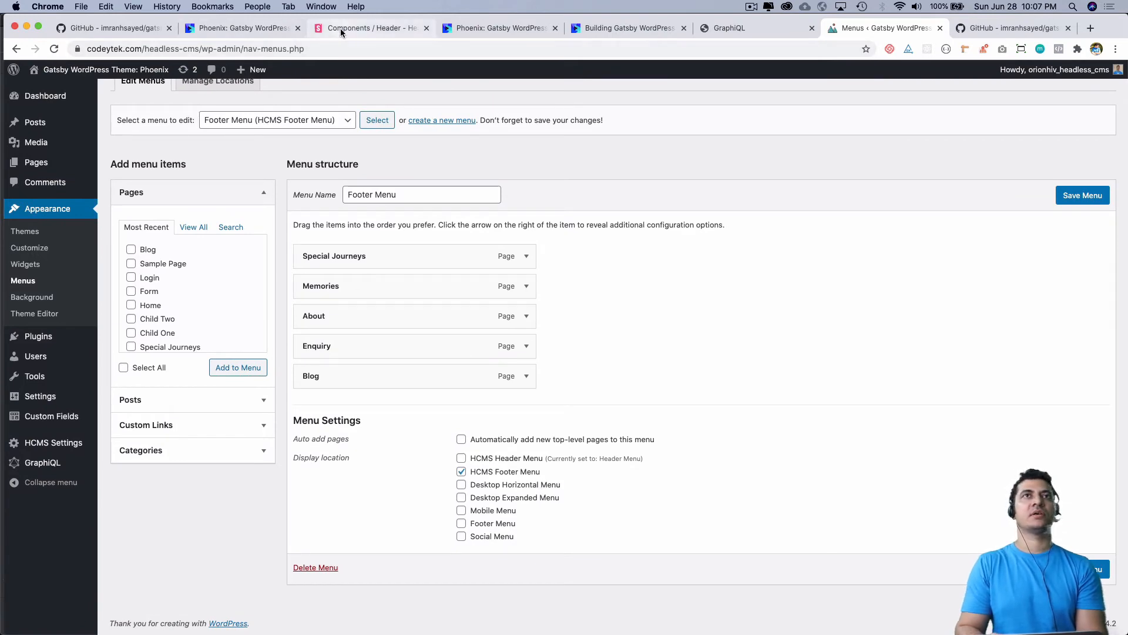
Step: Compare against the GraphiQL query, inspecting the sidebarOne and copyrightText fields
{"action": "left_click", "coordinate": [730, 27]}
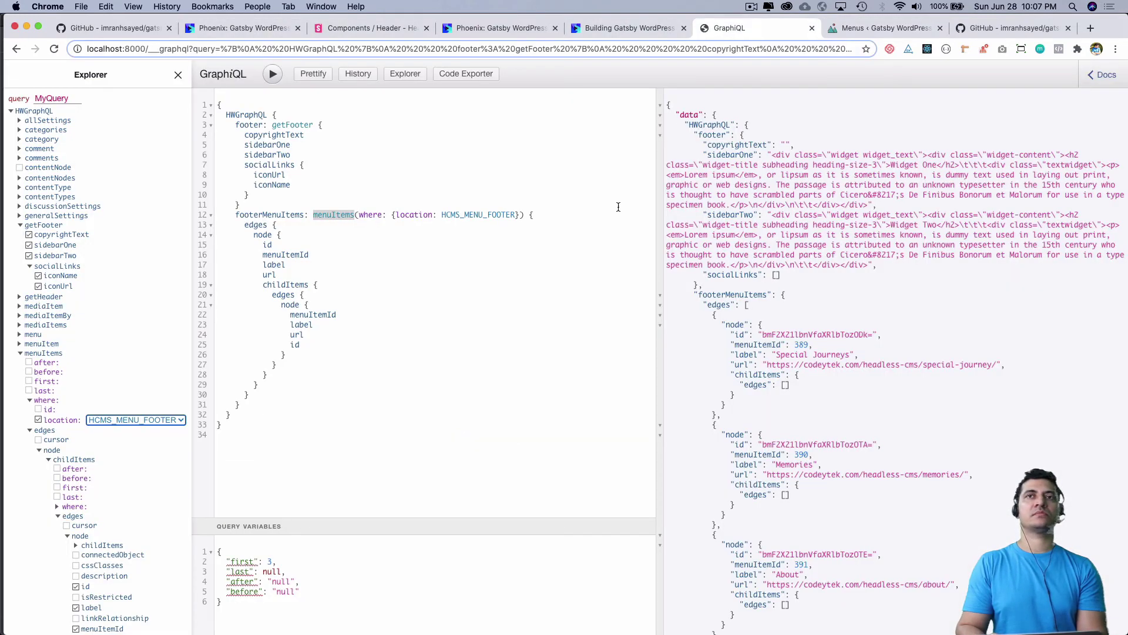
{"action": "double_click", "coordinate": [266, 147]}
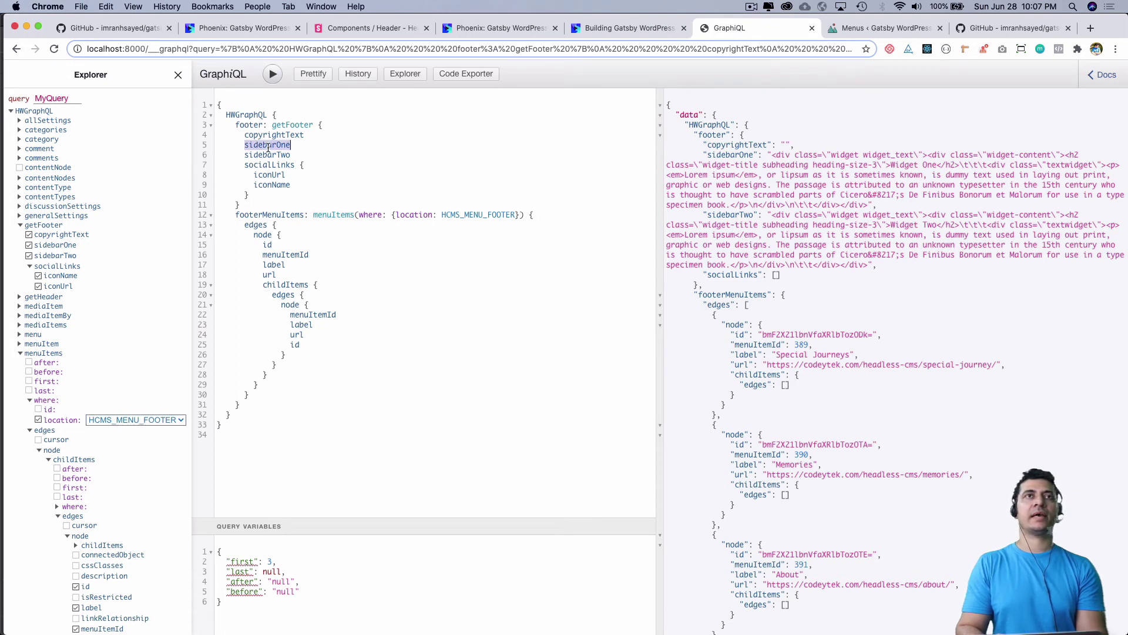
{"action": "left_click", "coordinate": [354, 138]}
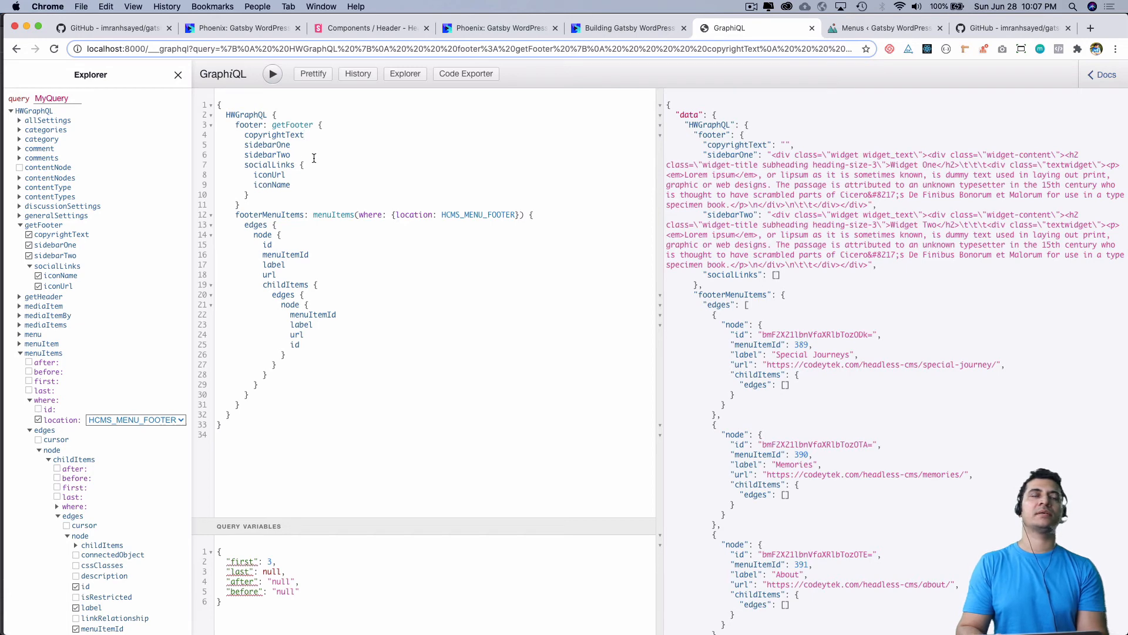
{"action": "double_click", "coordinate": [265, 134]}
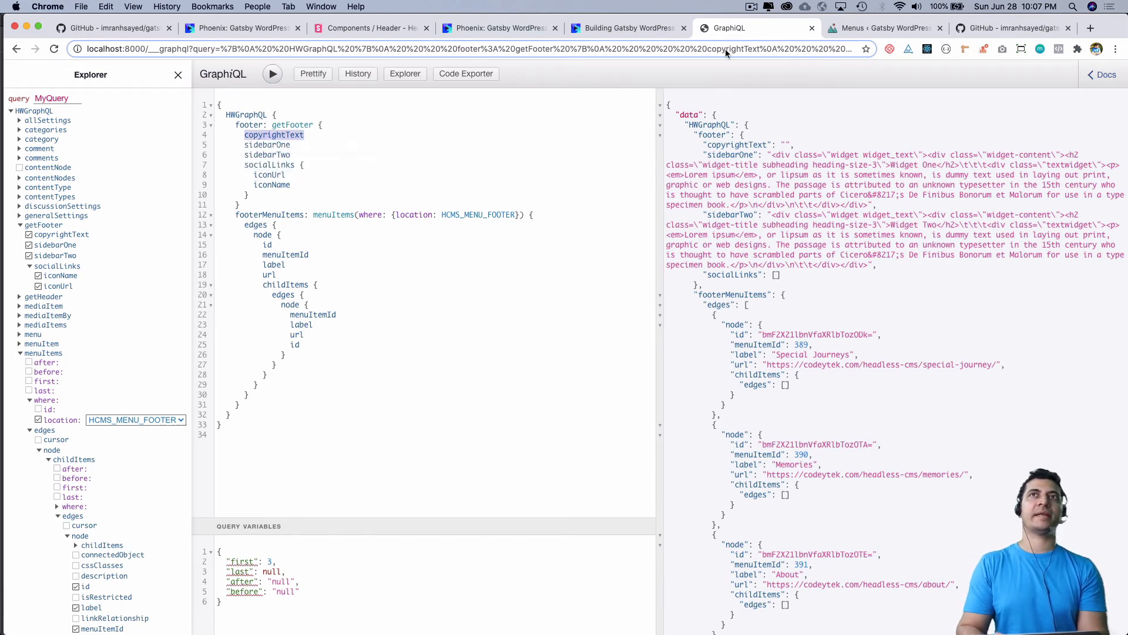
Step: Return to the menus admin page and start loading Appearance > Customize
{"action": "left_click", "coordinate": [629, 27]}
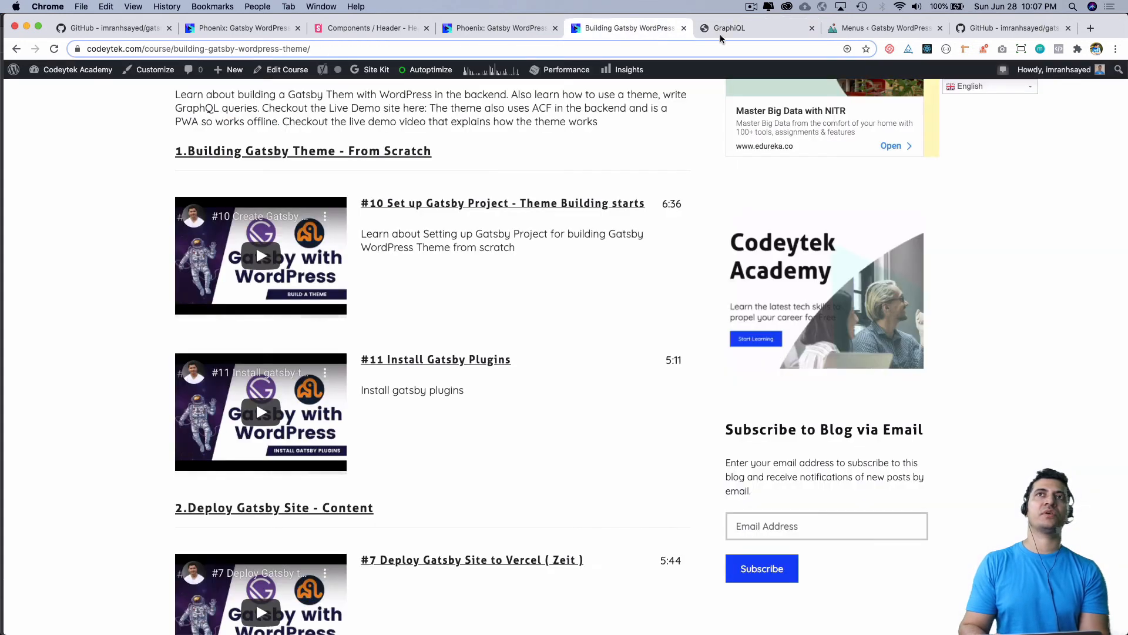
{"action": "left_click", "coordinate": [877, 28]}
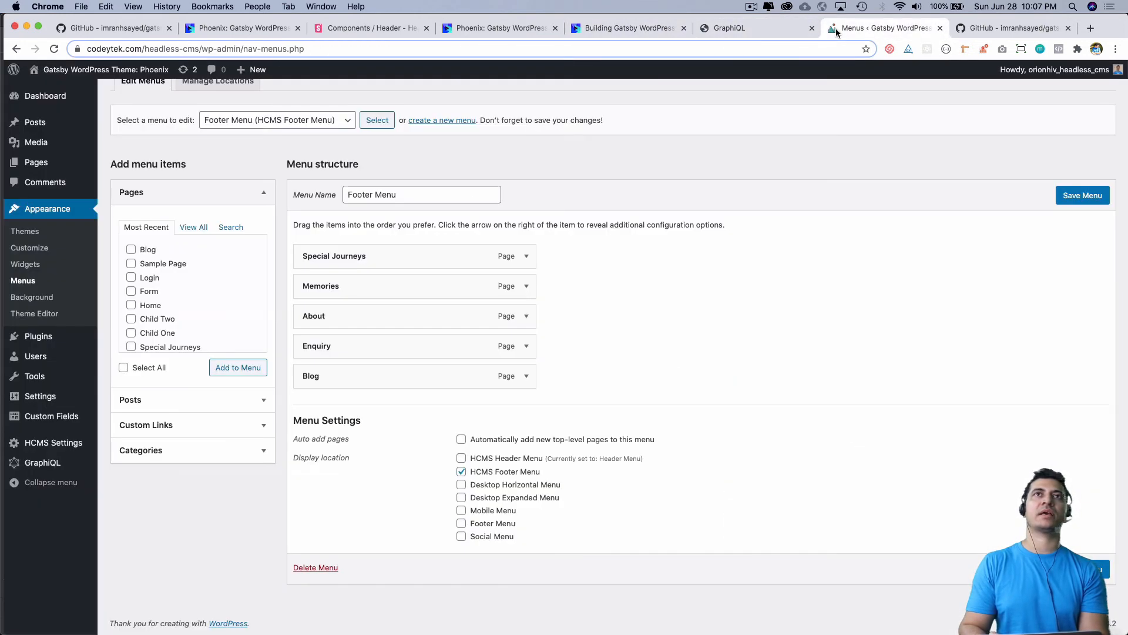
{"action": "left_click", "coordinate": [29, 247]}
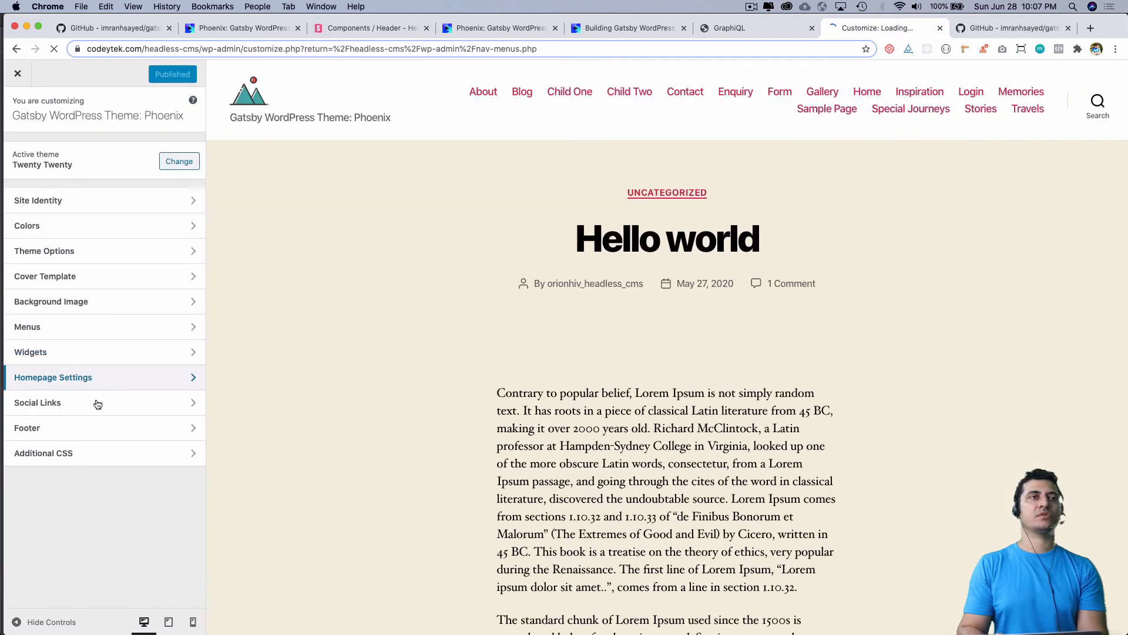
{"action": "left_click", "coordinate": [98, 406]}
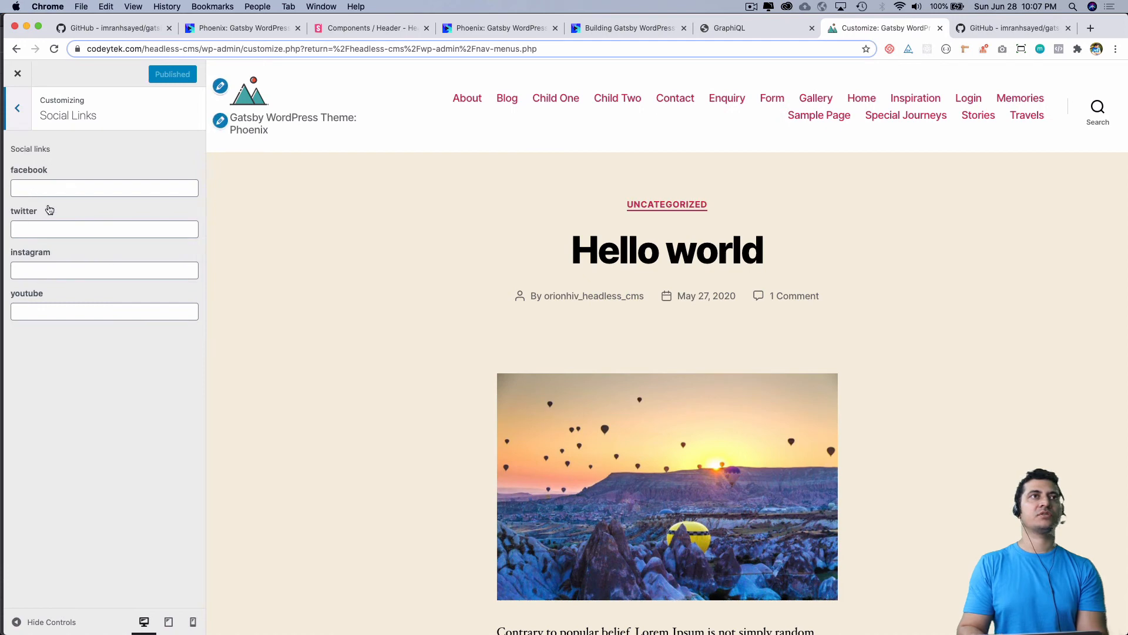
{"action": "left_click", "coordinate": [18, 108]}
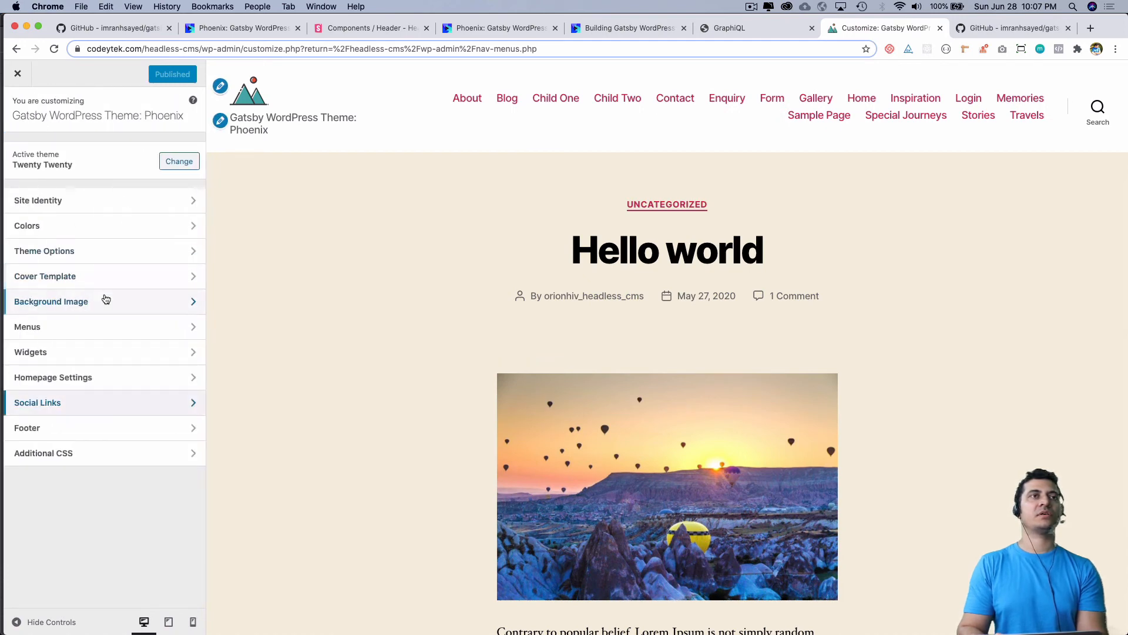
{"action": "left_click", "coordinate": [96, 428]}
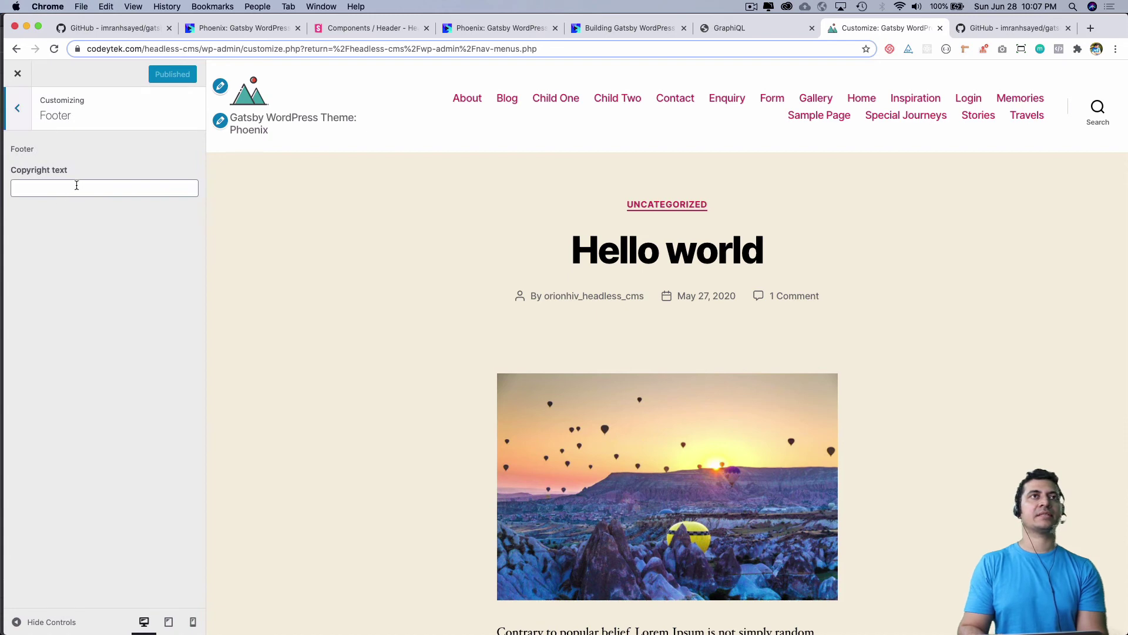
{"action": "left_click", "coordinate": [607, 30]}
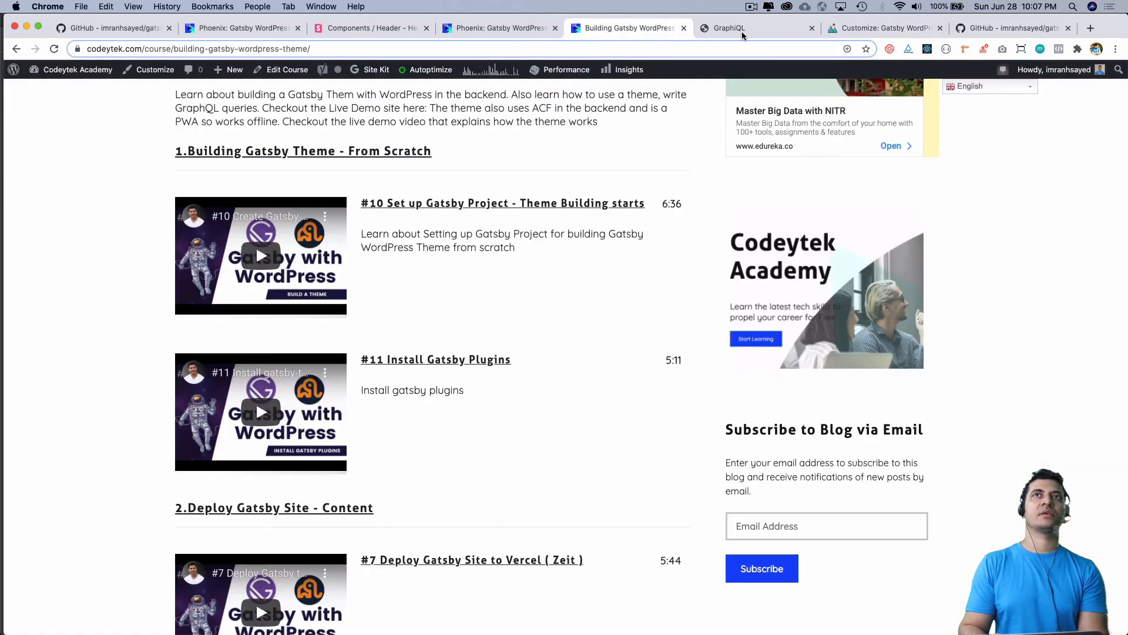
{"action": "left_click", "coordinate": [759, 27]}
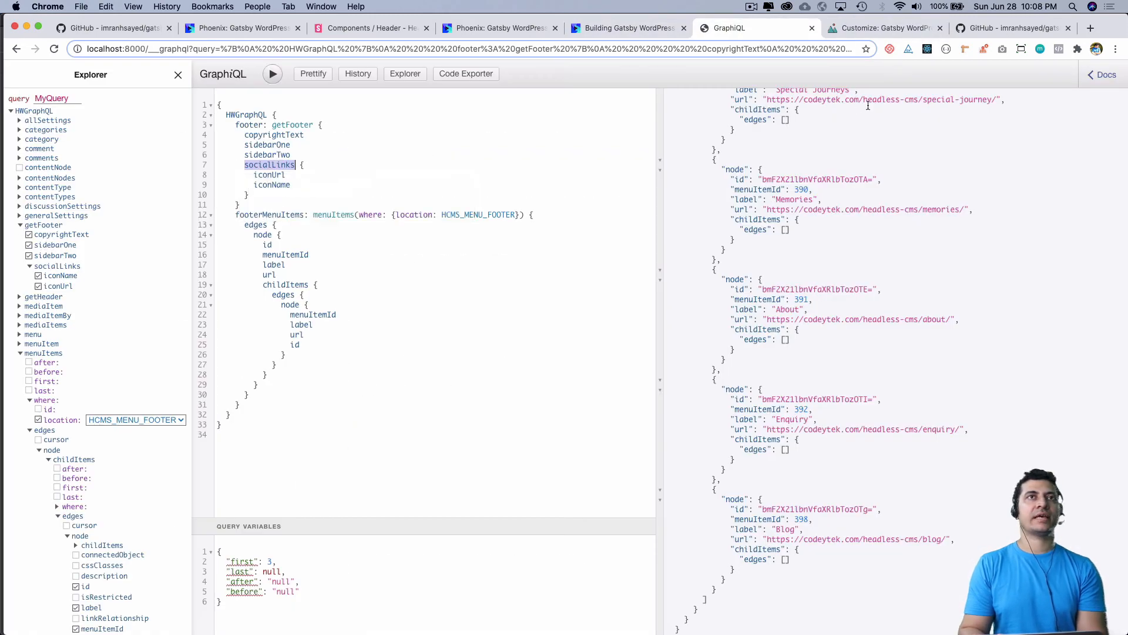
{"action": "left_click", "coordinate": [886, 28]}
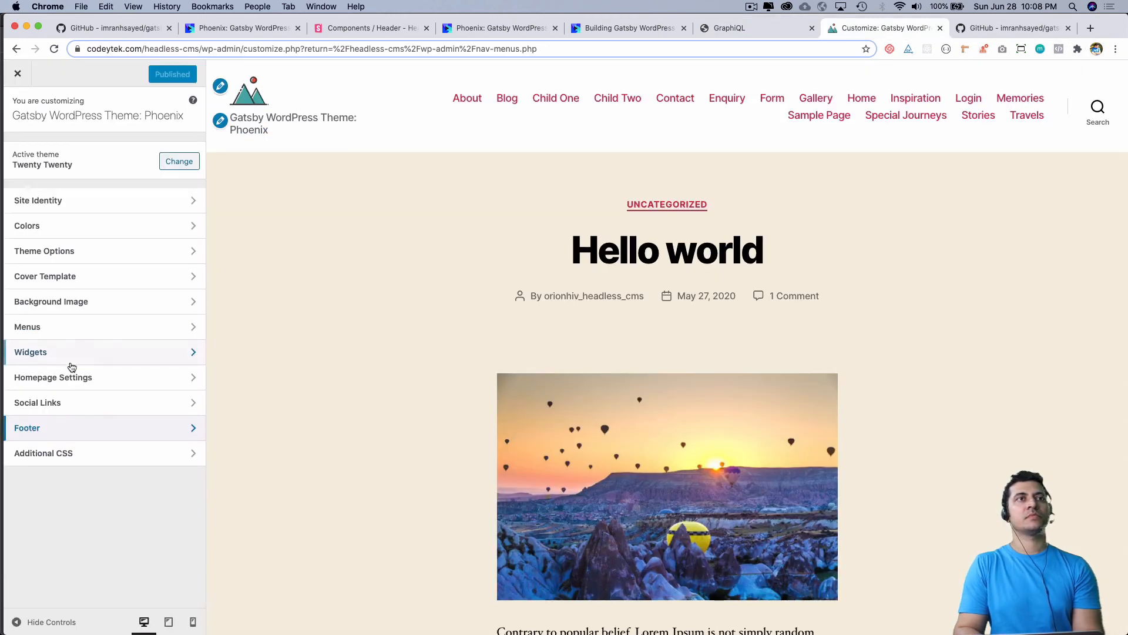
{"action": "left_click", "coordinate": [97, 351]}
Step: Leave the customizer for Appearance > Widgets, then glance at the live Phoenix site footer
{"action": "key", "text": "alt+Left"}
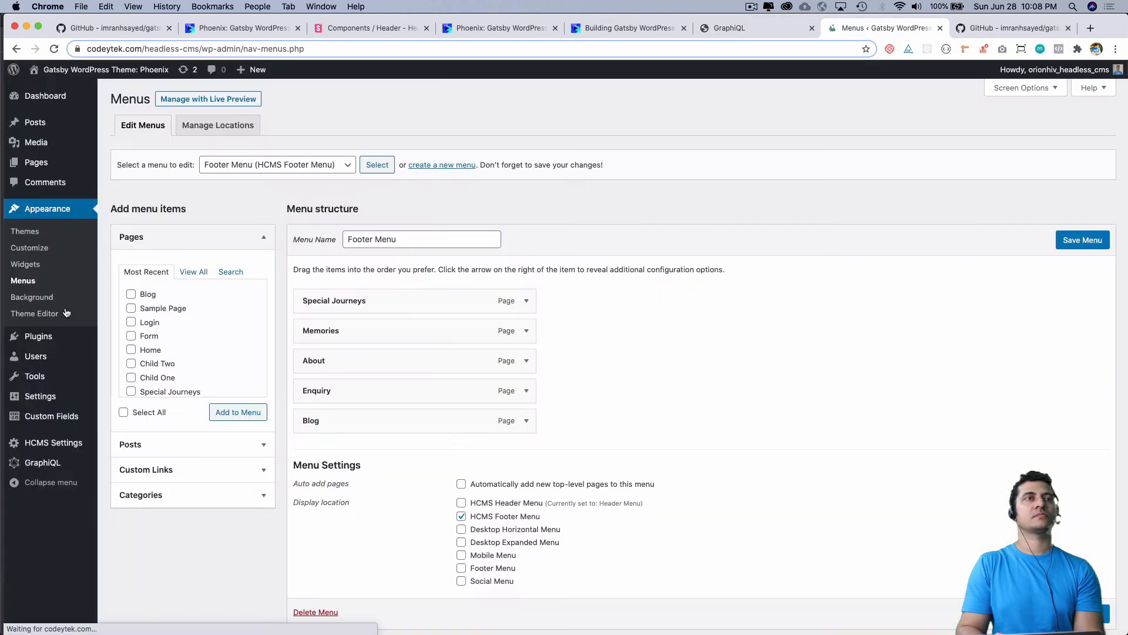
{"action": "left_click", "coordinate": [26, 264]}
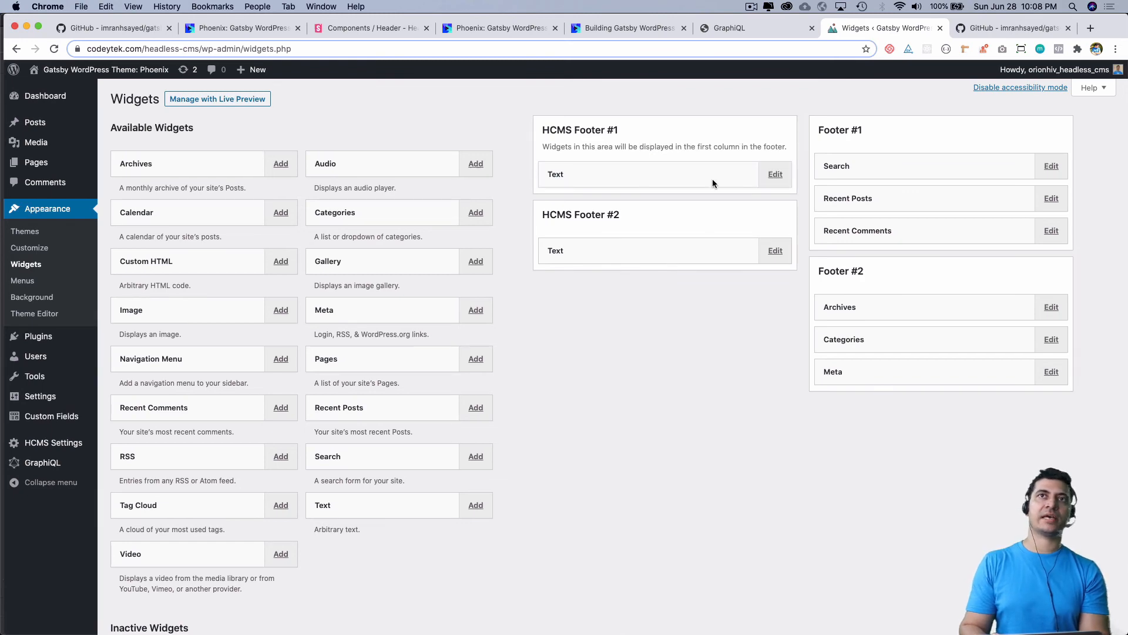
{"action": "left_click", "coordinate": [238, 27]}
{"action": "scroll", "coordinate": [446, 353], "scroll_direction": "down", "scroll_amount": 1}
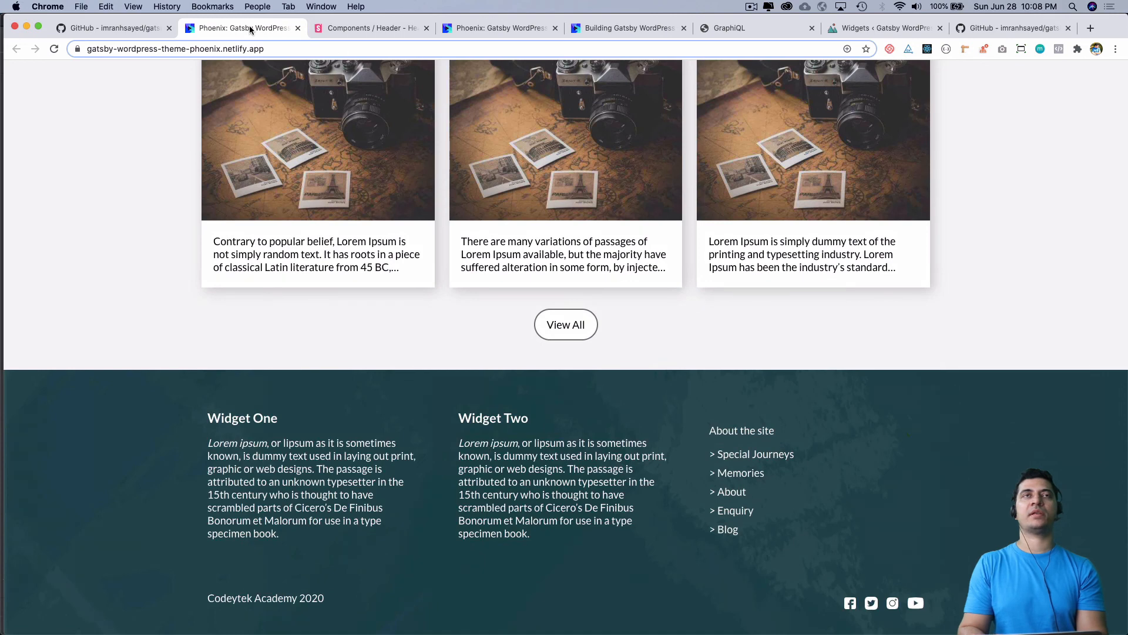
Step: Edit the HCMS Footer #1 Text widget, then show the live footer with Widget One and Widget Two
{"action": "left_click", "coordinate": [886, 28]}
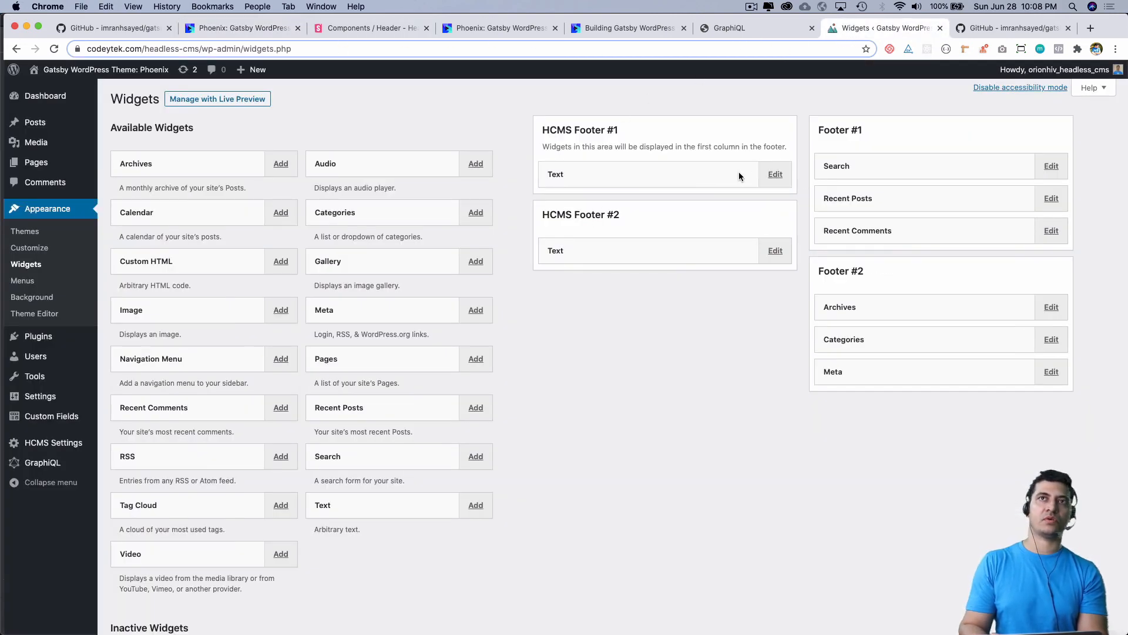
{"action": "left_click", "coordinate": [776, 173]}
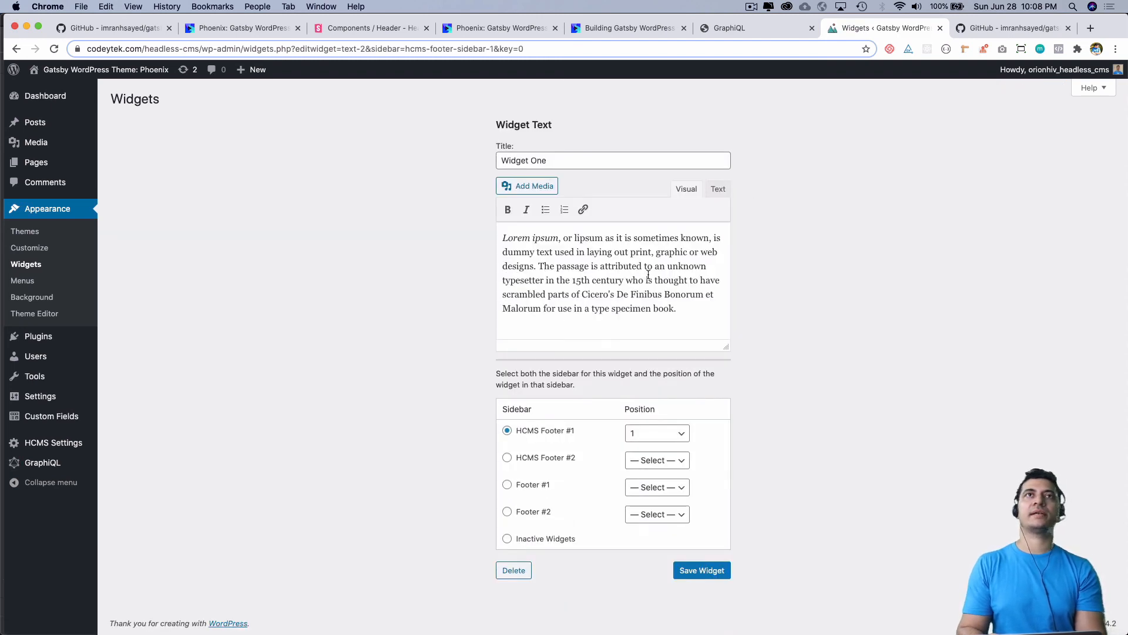
{"action": "left_click", "coordinate": [238, 27]}
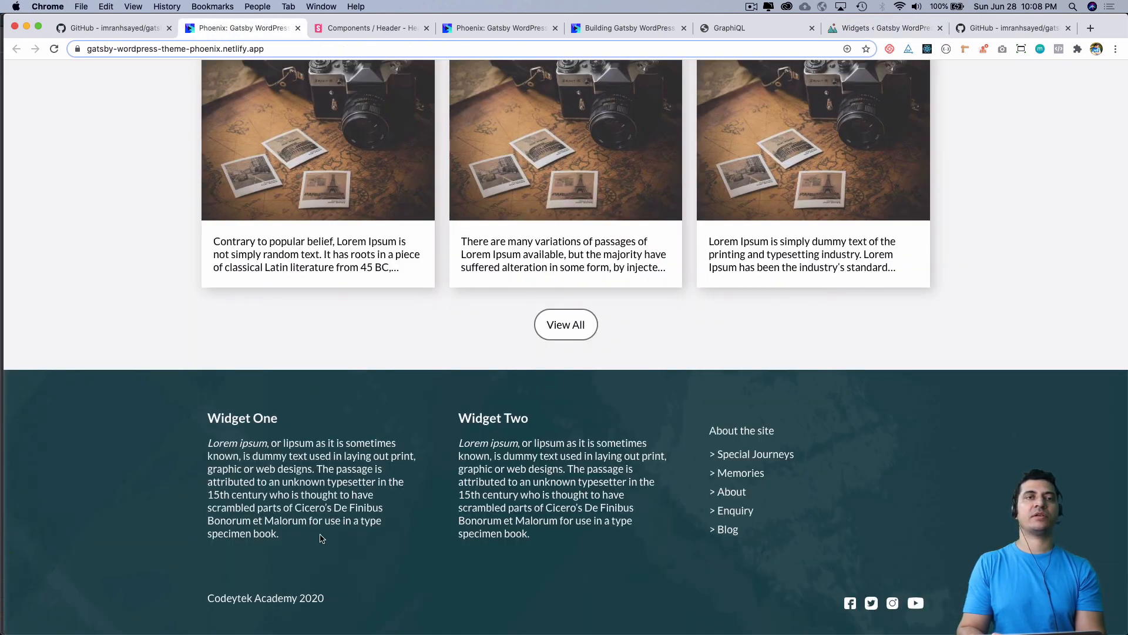
{"action": "mouse_move", "coordinate": [543, 631]}
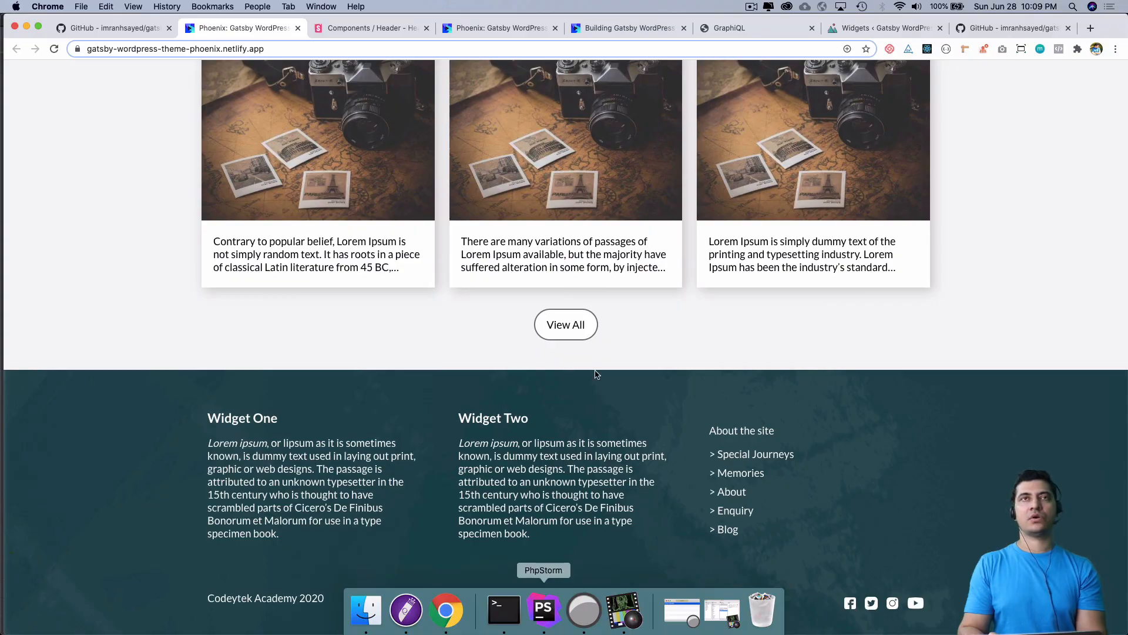
Step: Bring PhpStorm forward and mark the end of the footer graphql StaticQuery in footer/index.js
{"action": "left_click", "coordinate": [543, 611]}
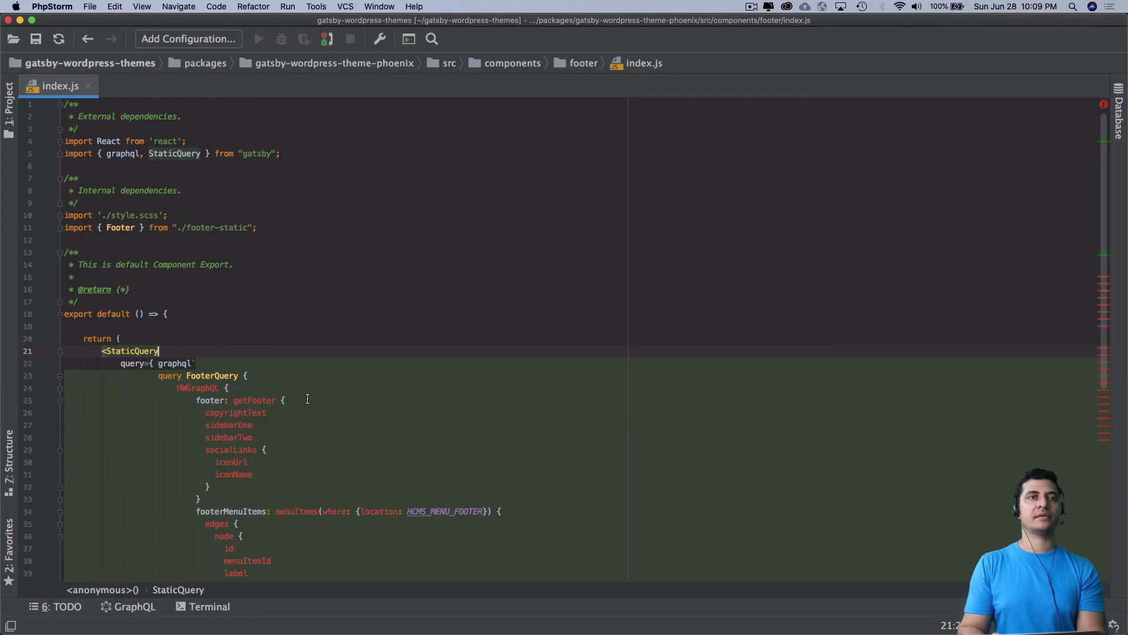
{"action": "scroll", "coordinate": [306, 399], "scroll_direction": "down", "scroll_amount": 8}
{"action": "left_click", "coordinate": [258, 415]}
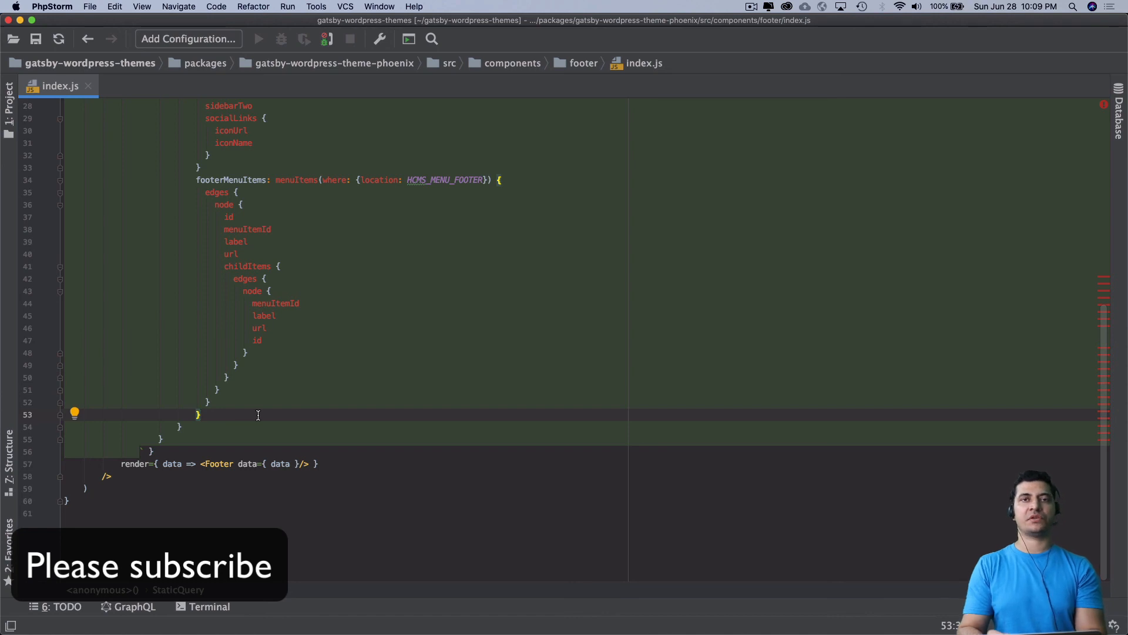